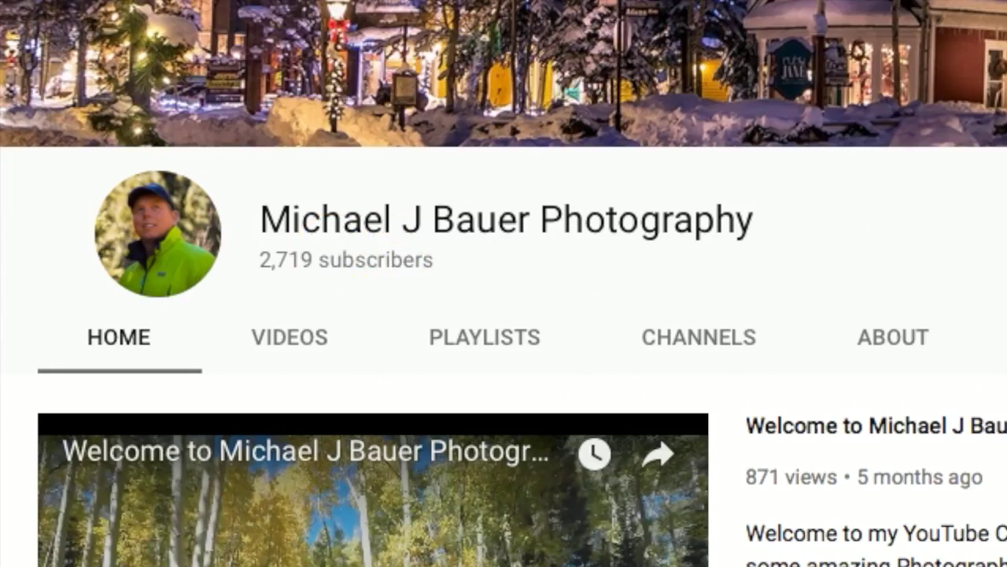
Browse the tutorial video pages, going to the next page and back to the first
scroll(606, 334, "down", 2)
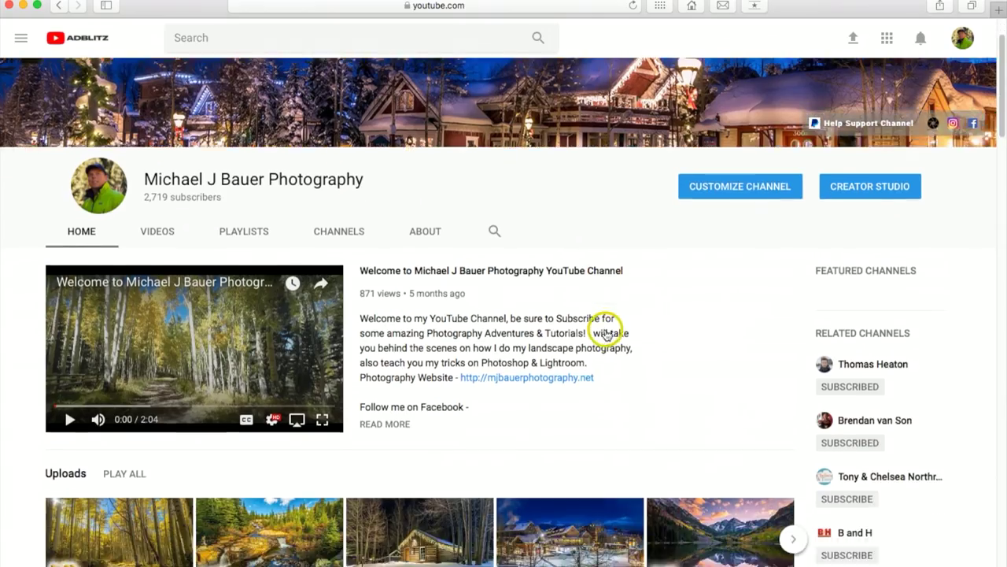
scroll(487, 319, "down", 12)
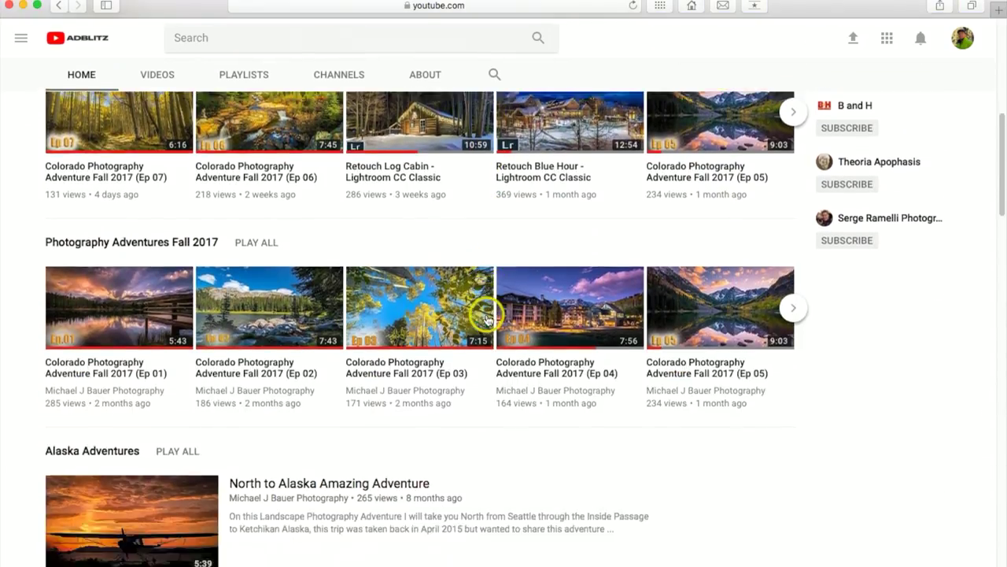
scroll(486, 319, "down", 14)
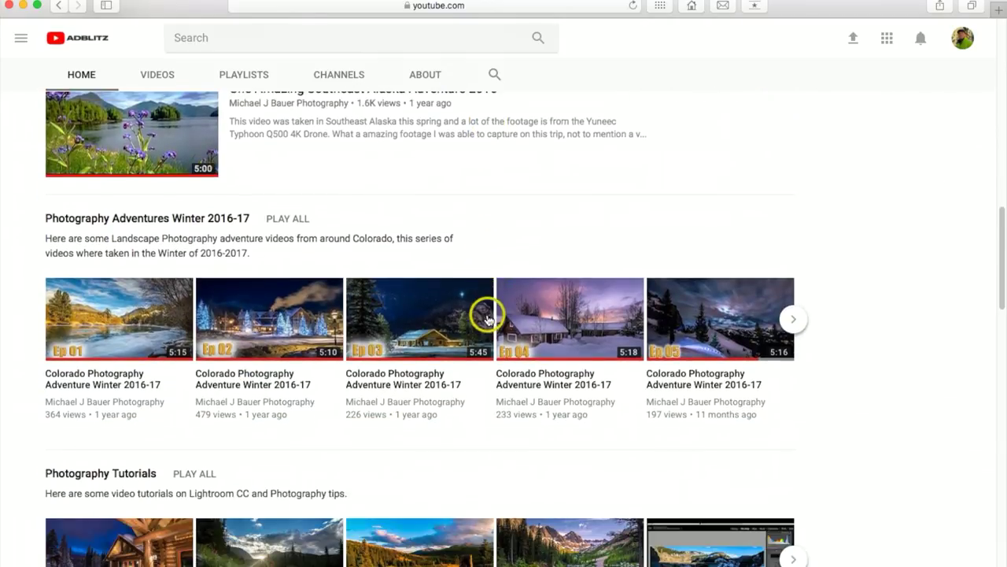
scroll(488, 319, "down", 5)
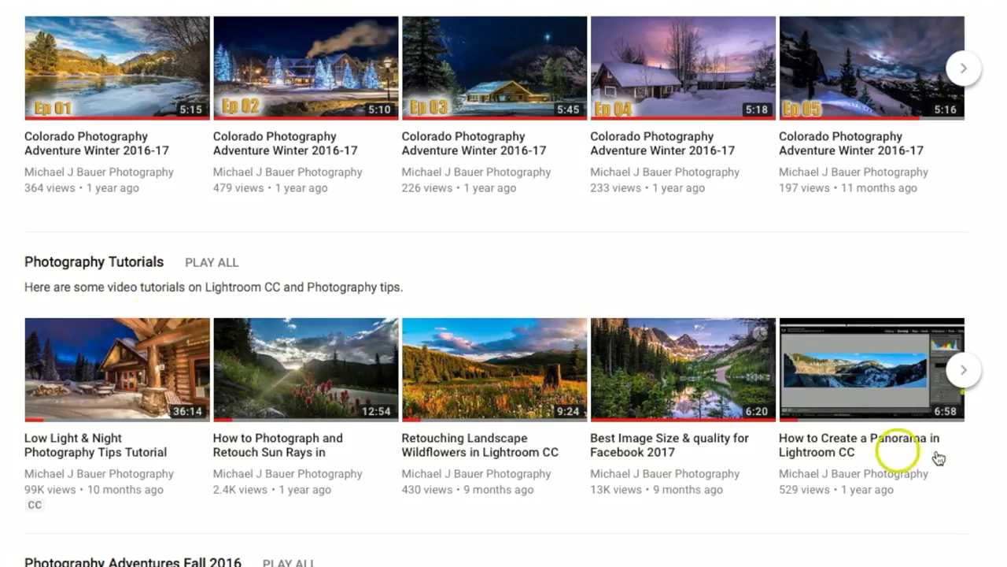
left_click(961, 370)
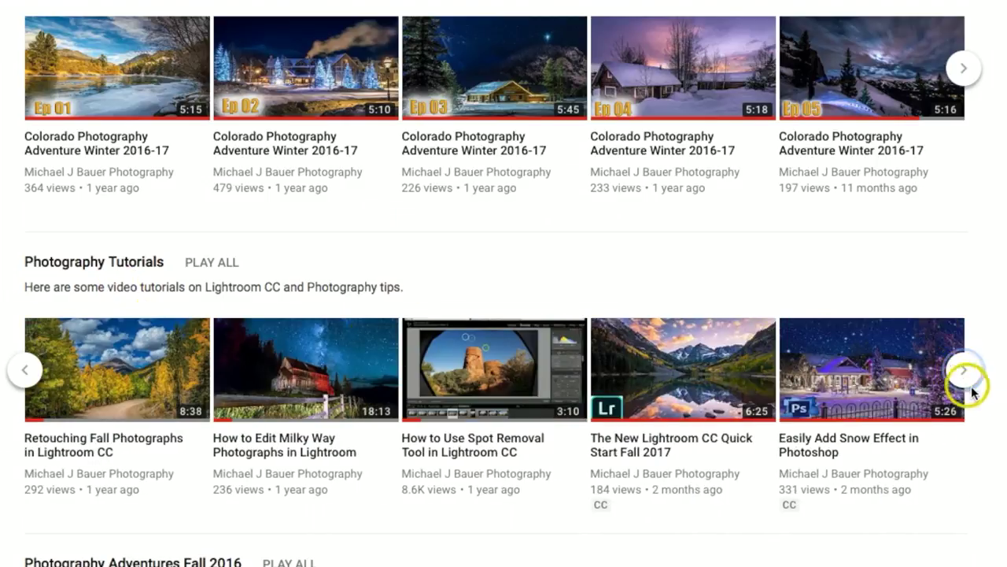
left_click(26, 371)
scroll(409, 433, "down", 5)
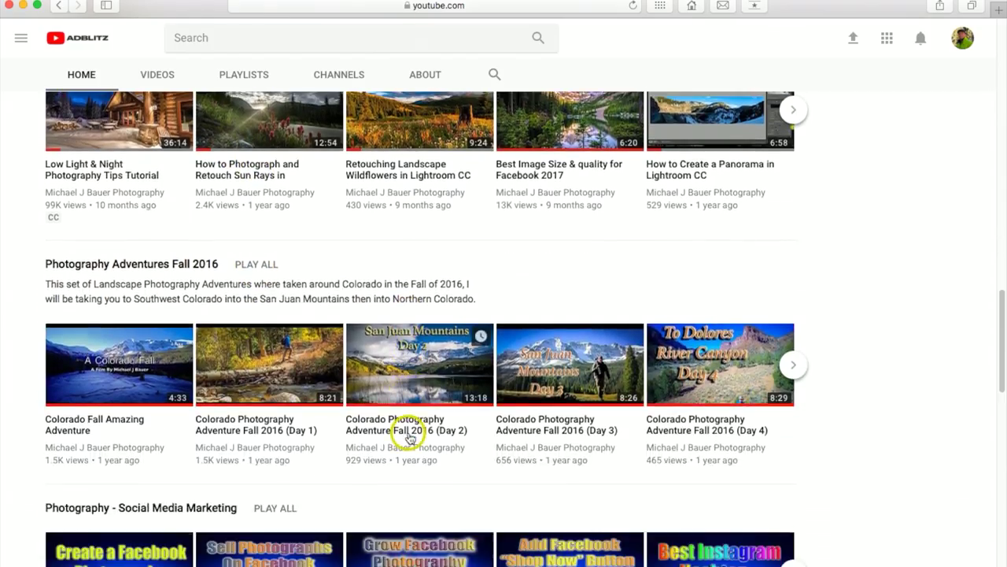
scroll(409, 437, "down", 5)
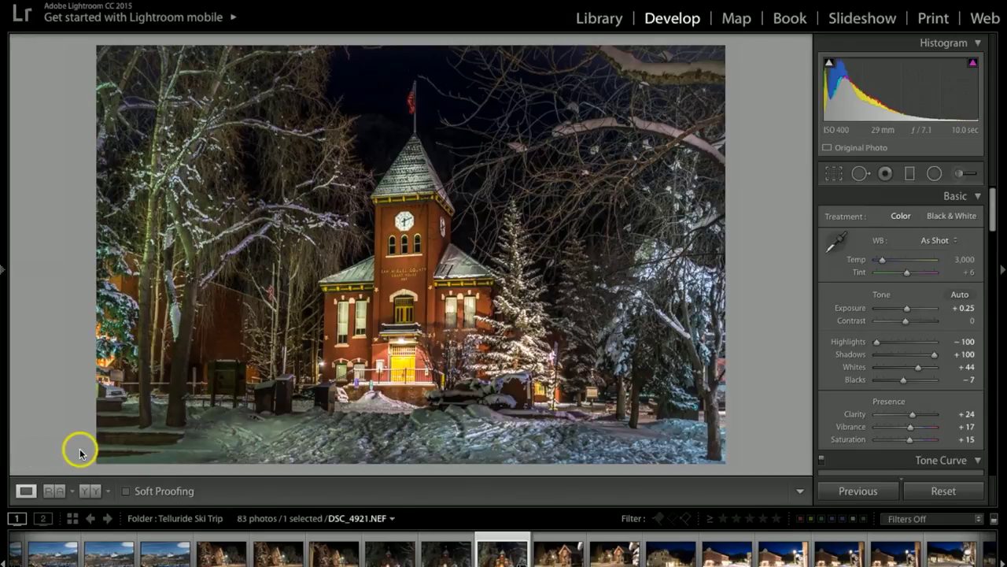
left_click(92, 492)
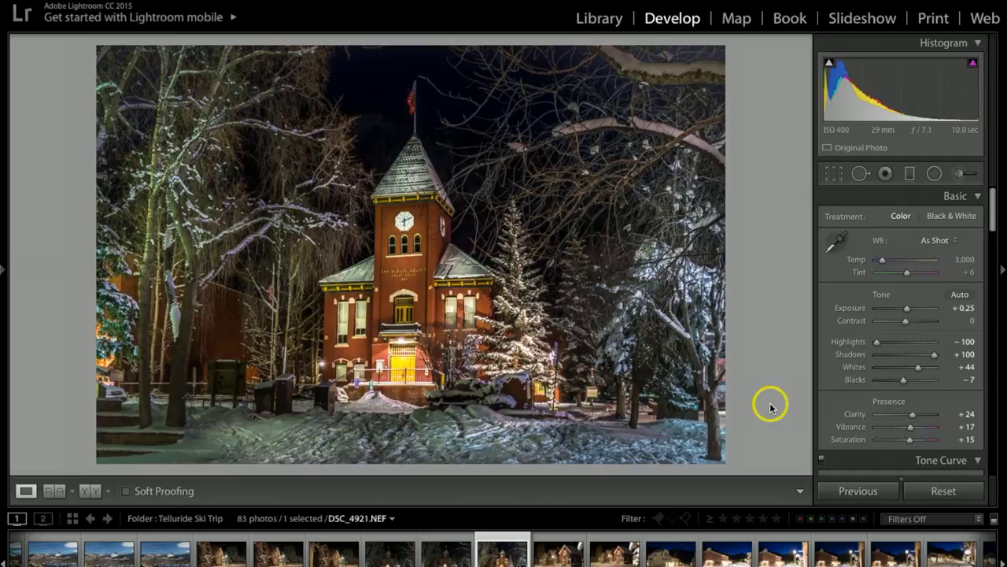
key("i")
key("i")
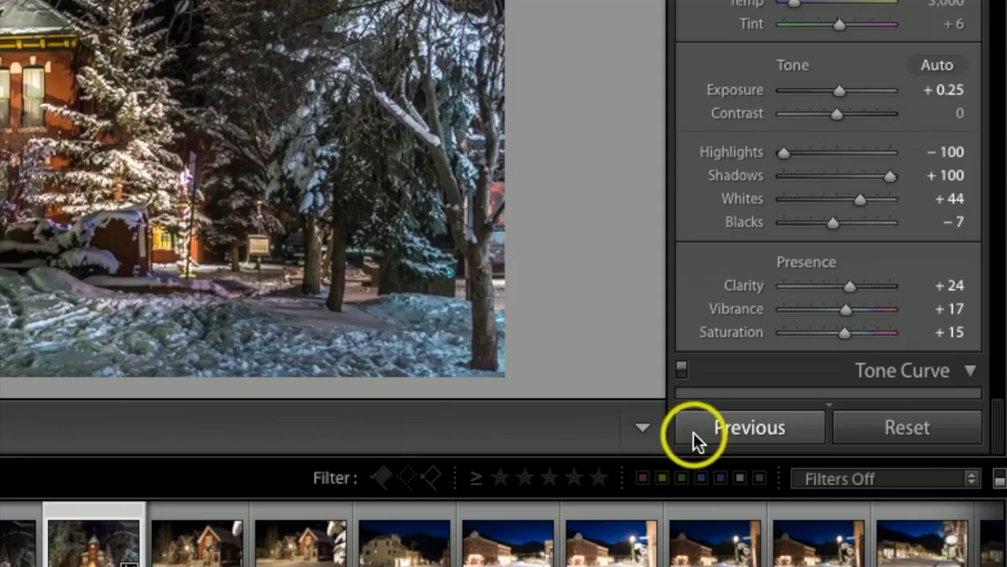
Reset the photo, then set Exposure to +0.25 and Highlights to -78
left_click(911, 428)
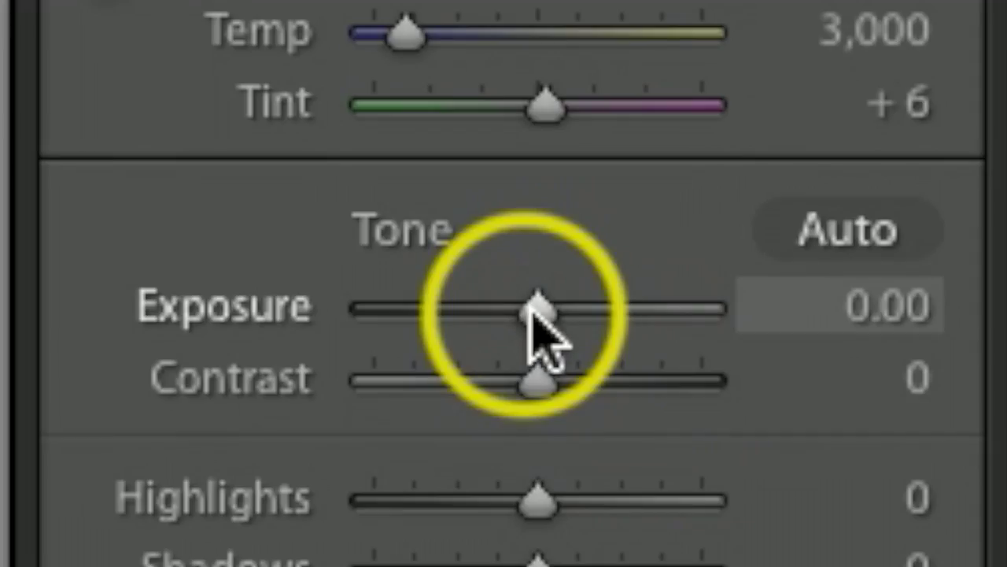
left_click_drag(546, 302, 553, 318)
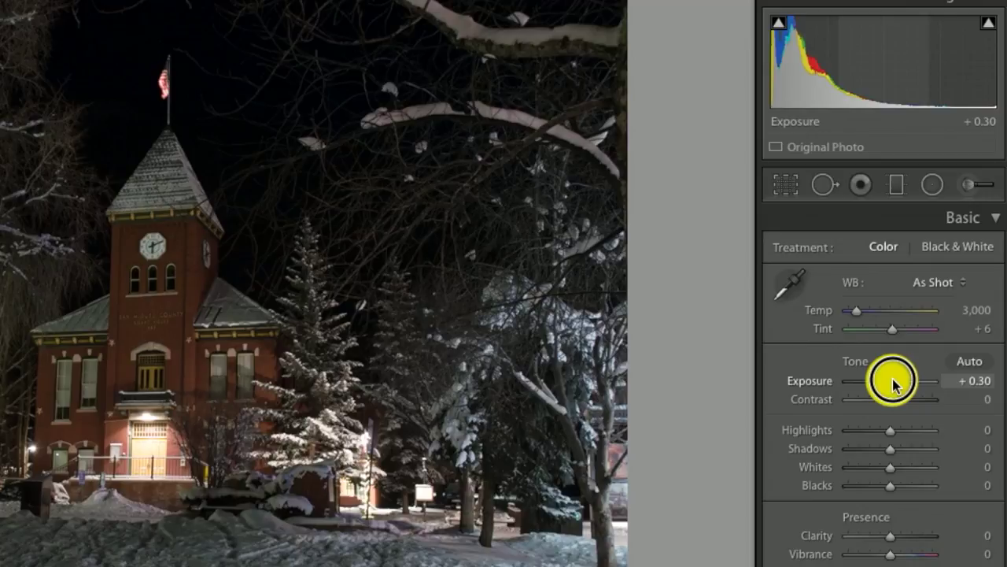
left_click_drag(893, 384, 895, 385)
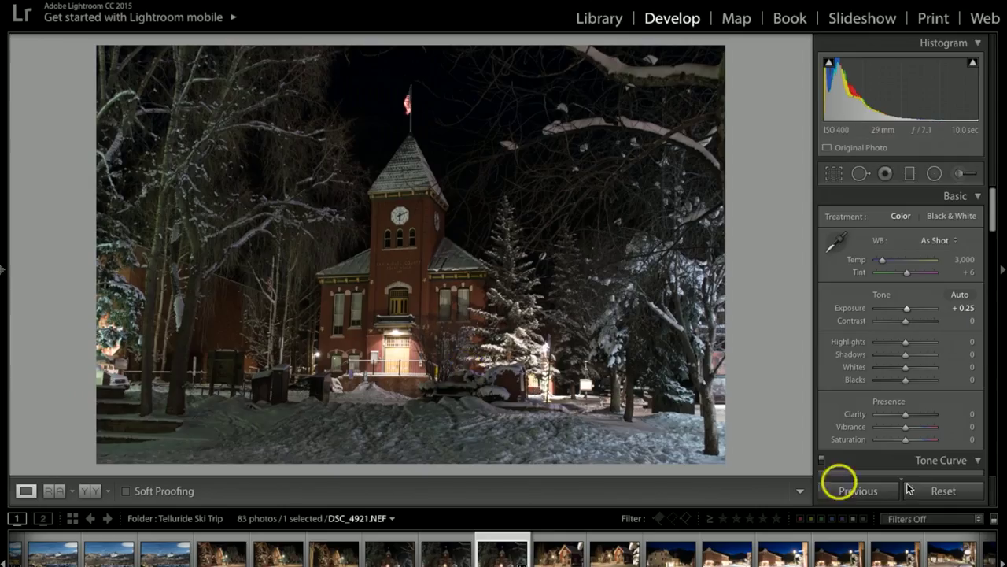
left_click_drag(904, 342, 880, 343)
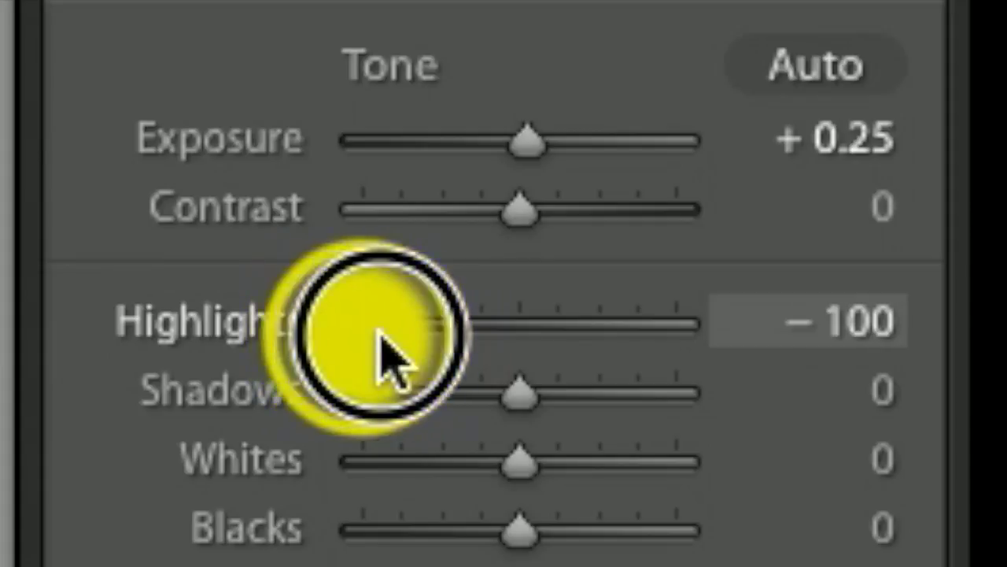
left_click_drag(386, 358, 401, 359)
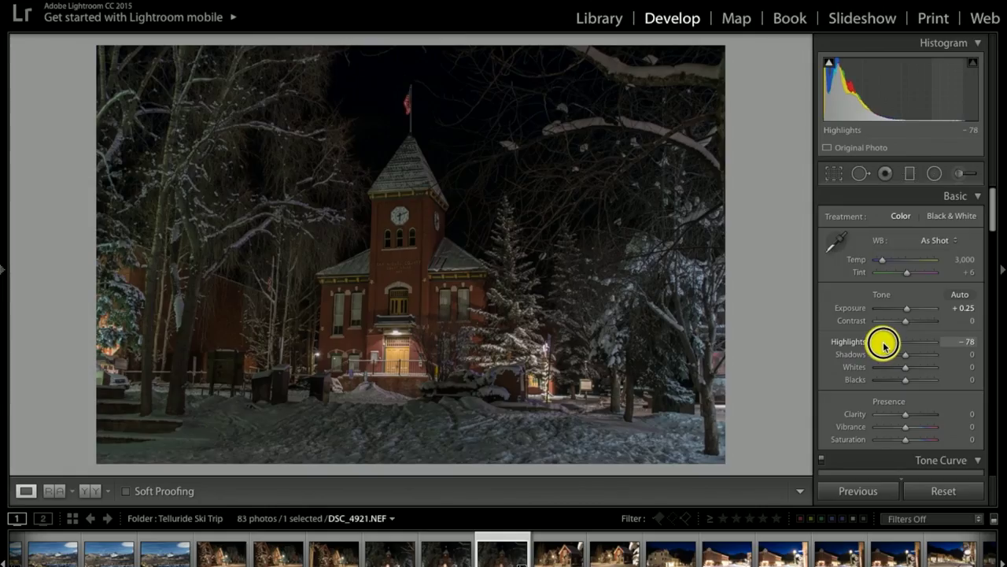
left_click_drag(884, 344, 884, 342)
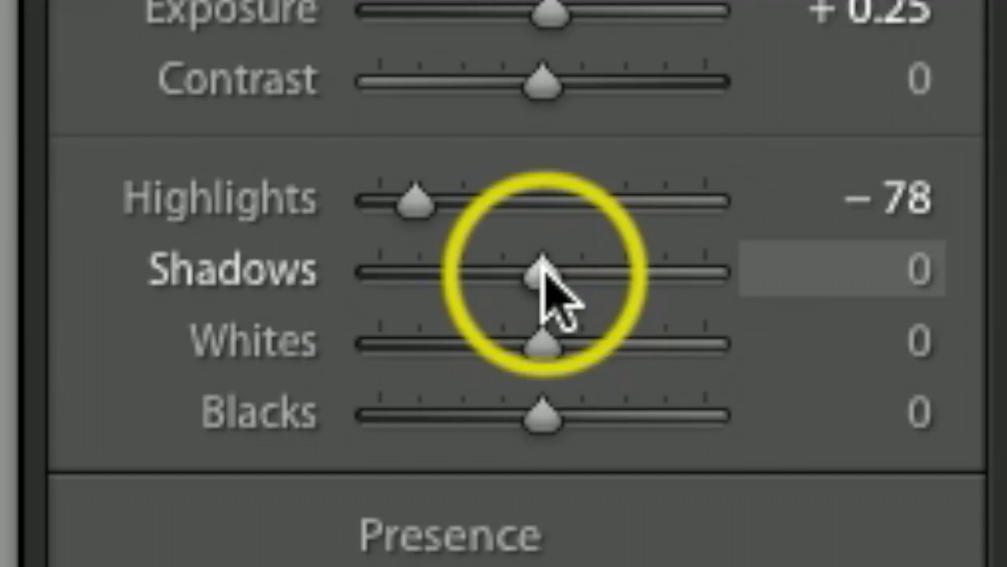
Push Shadows to +100, then set Whites +34 and Blacks -17 with clipping preview
left_click_drag(905, 357, 926, 358)
left_click_drag(660, 283, 822, 292)
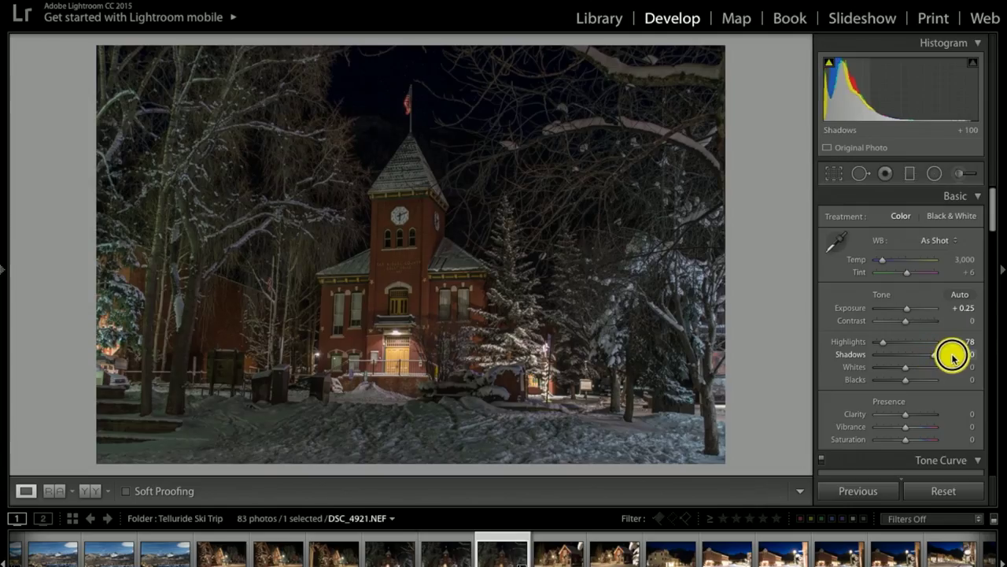
mouse_move(954, 358)
left_mouse_down()
mouse_move(894, 362)
mouse_move(947, 354)
left_mouse_up()
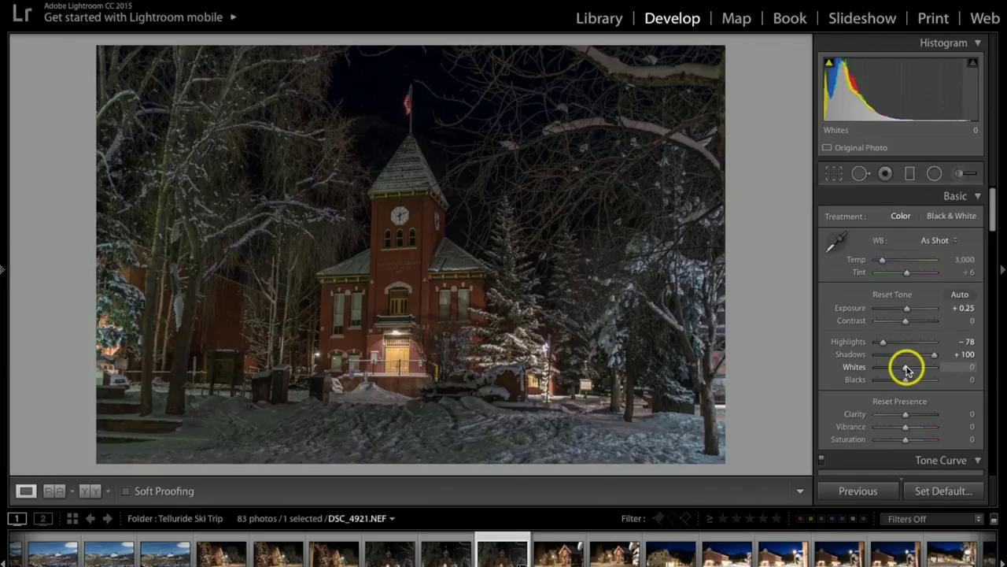
left_click_drag(907, 370, 908, 370)
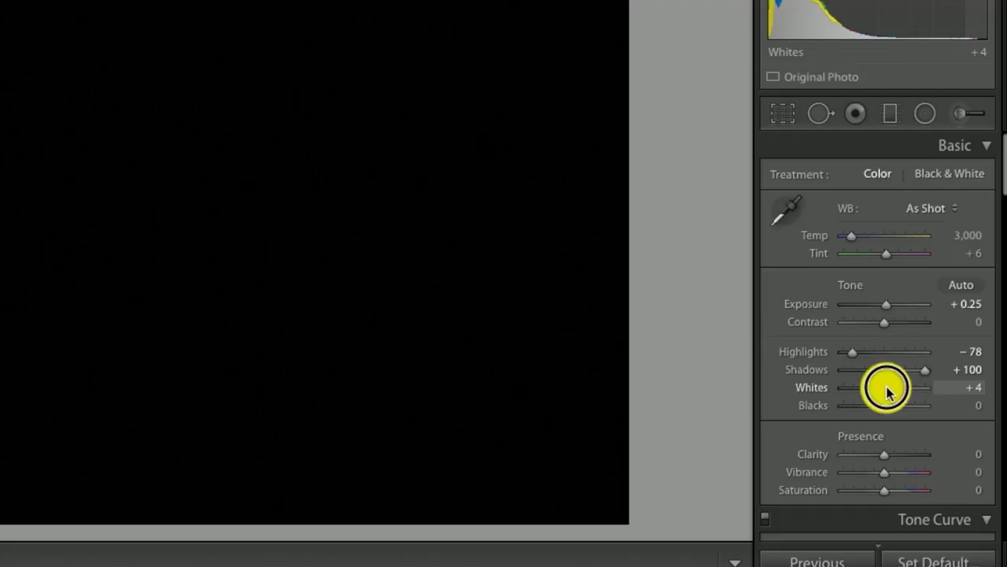
left_click_drag(886, 390, 901, 392)
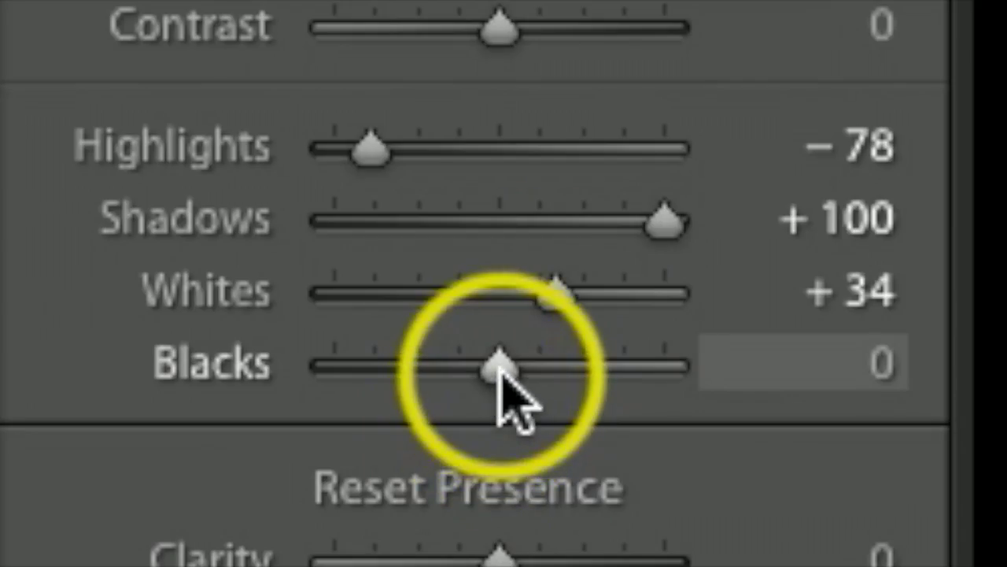
left_click_drag(497, 376, 481, 372)
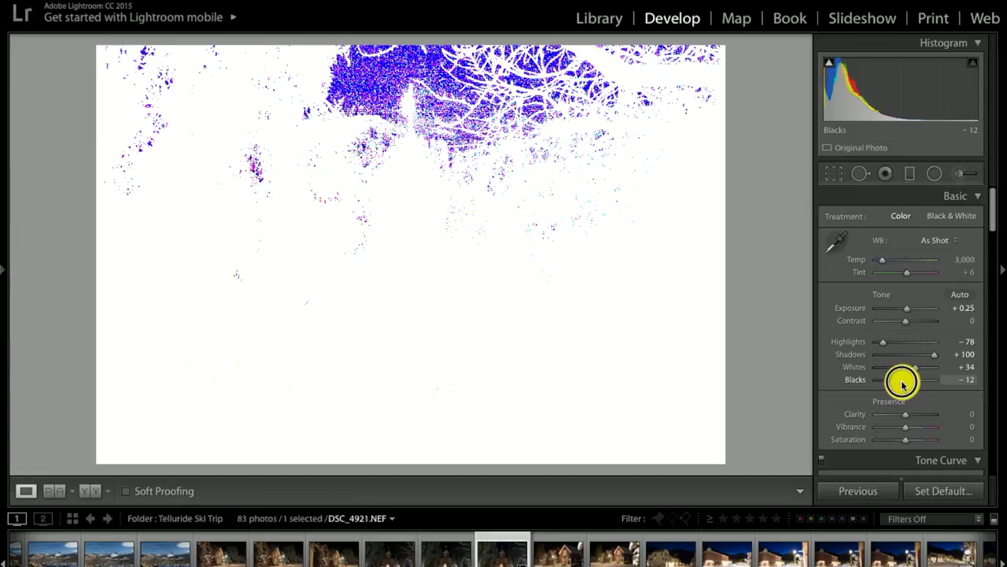
left_click_drag(902, 383, 902, 384)
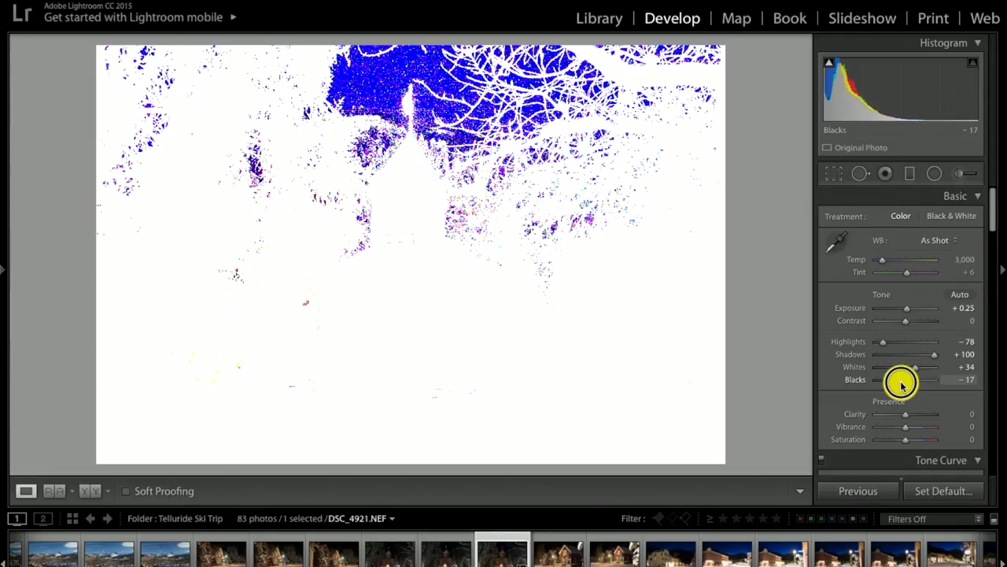
left_click_drag(902, 385, 903, 383)
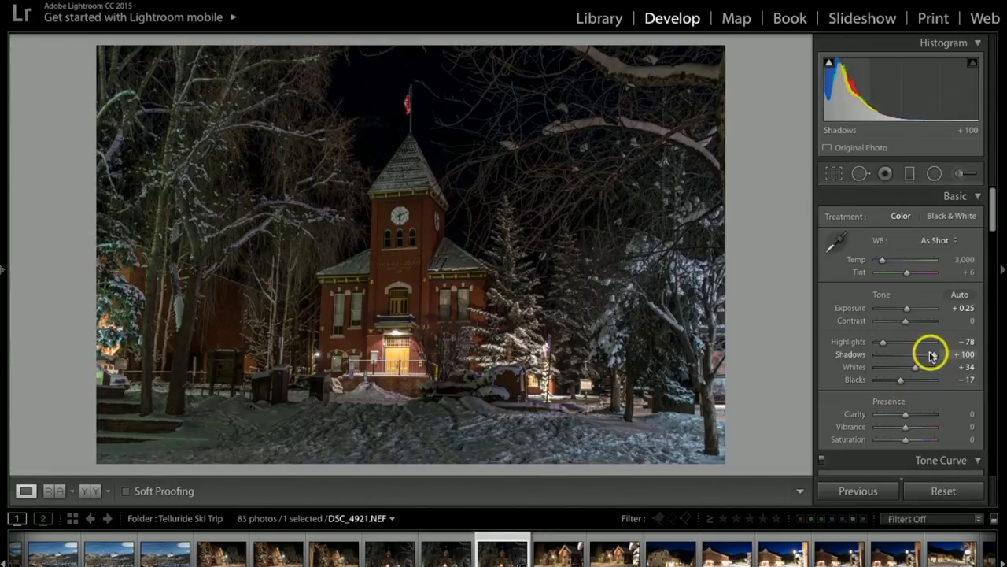
scroll(929, 358, "down", 3)
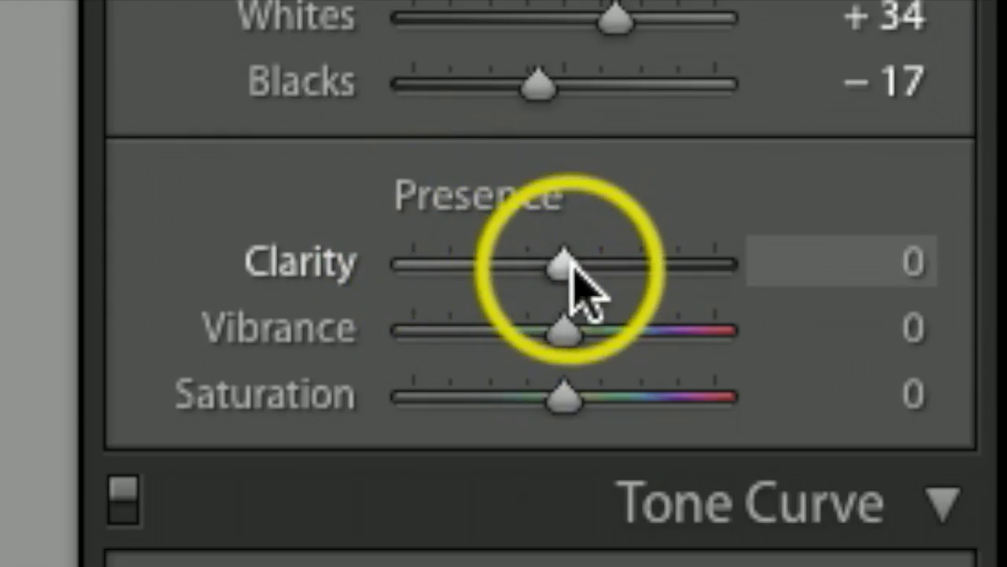
Add Clarity +10 and scroll down to the HSL Saturation sliders
left_click_drag(571, 263, 589, 262)
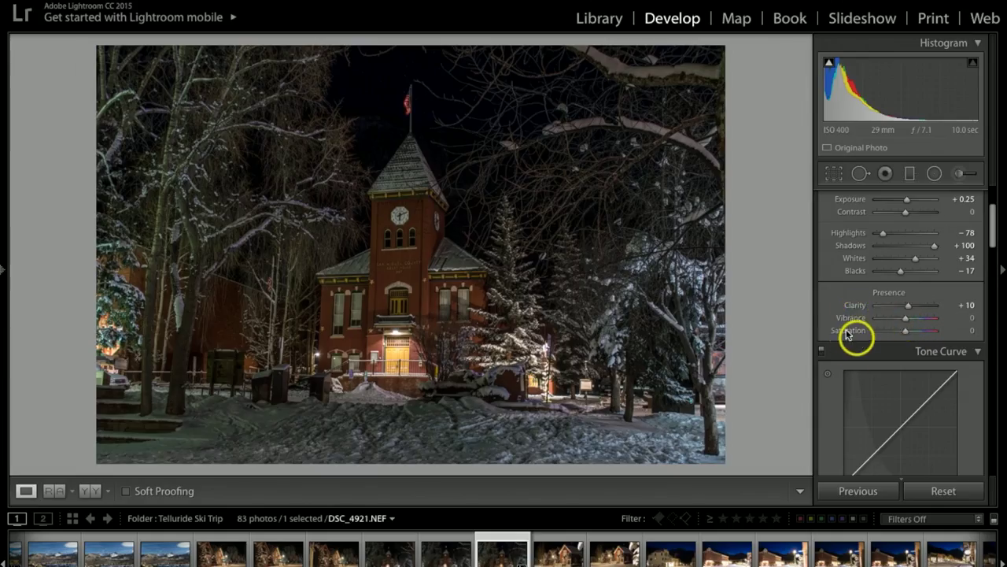
scroll(946, 353, "down", 10)
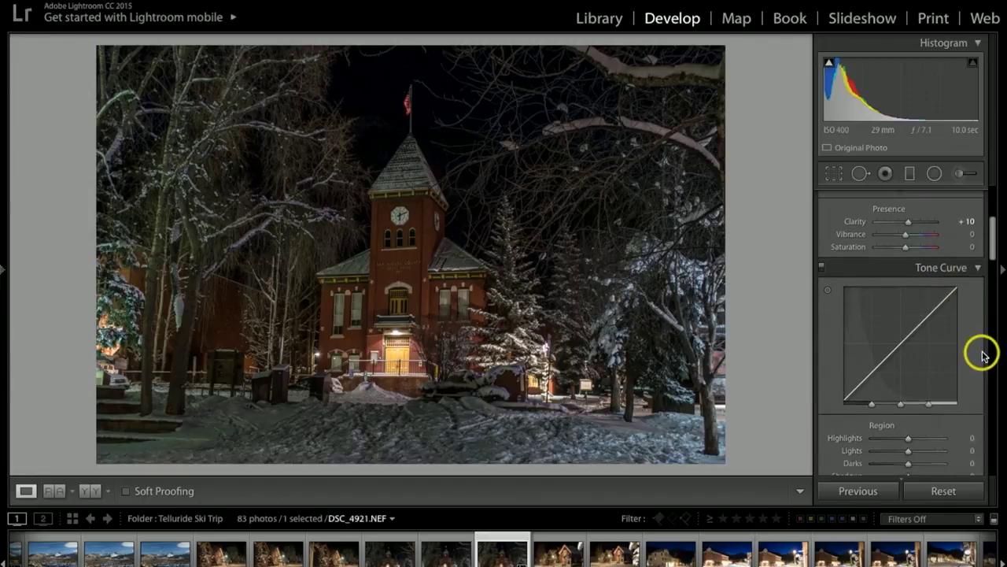
scroll(981, 356, "down", 4)
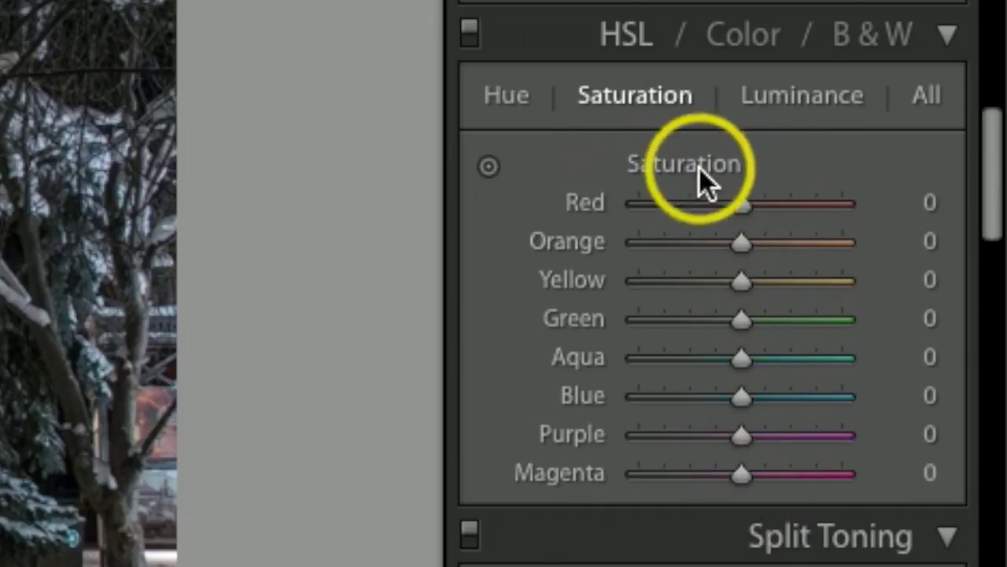
Set HSL saturation: Red, Orange, Green, Blue, Magenta +16, Yellow +20, Aqua +39, Purple +14
left_click_drag(749, 204, 765, 207)
left_click_drag(746, 244, 766, 248)
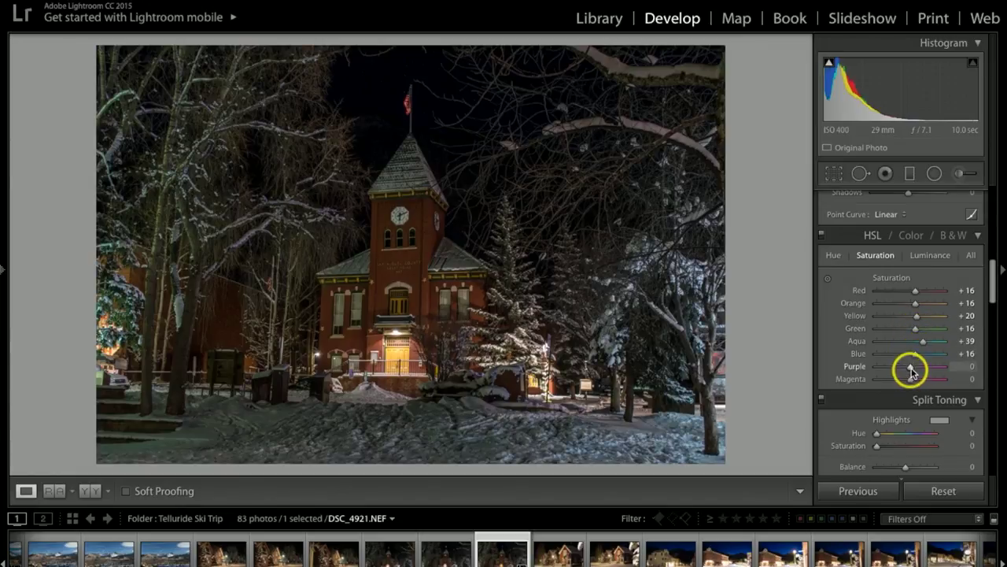
scroll(915, 370, "up", 5)
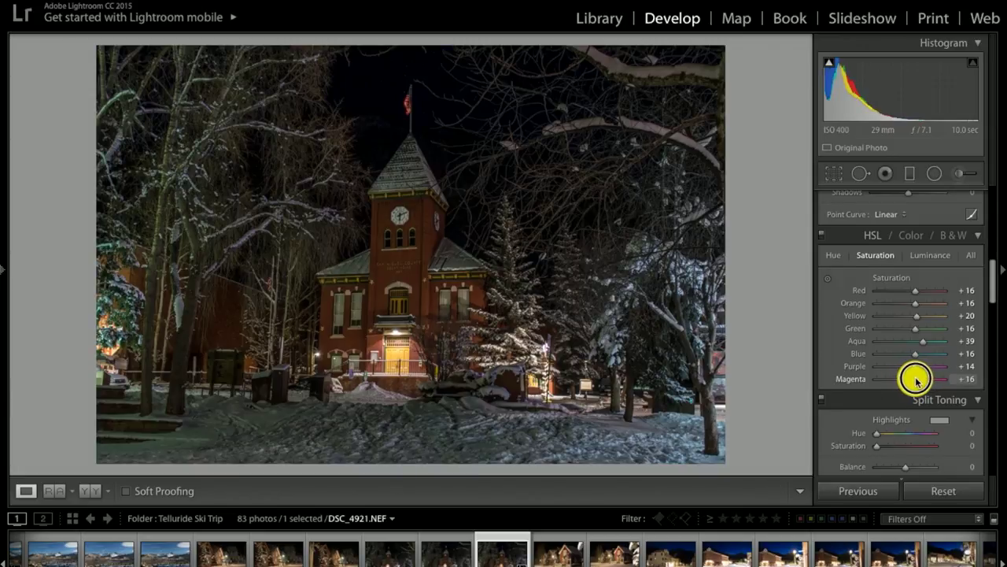
scroll(967, 354, "down", 4)
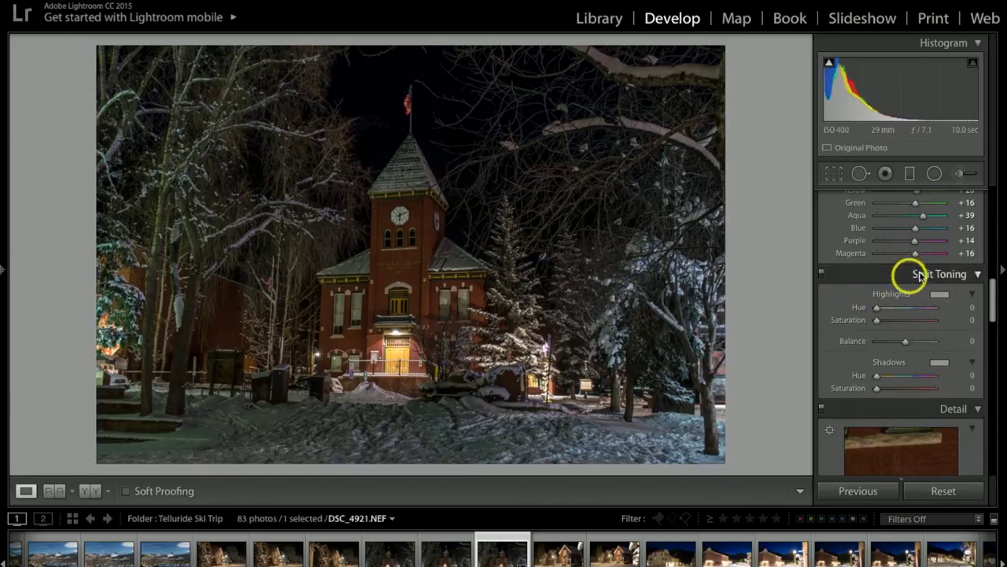
In the Detail panel, set Sharpening Amount to 80 and Masking to 34
scroll(917, 315, "down", 5)
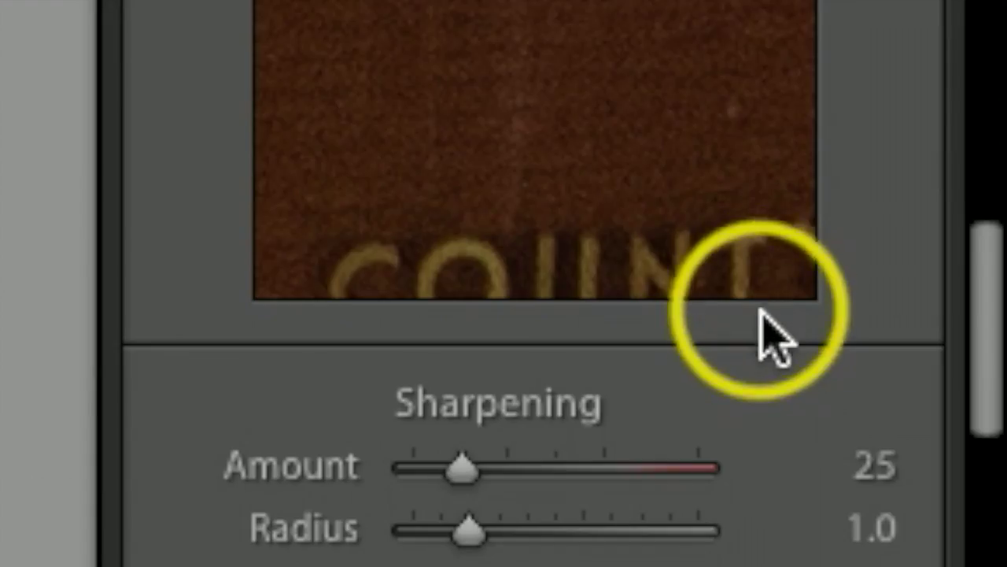
scroll(767, 335, "down", 5)
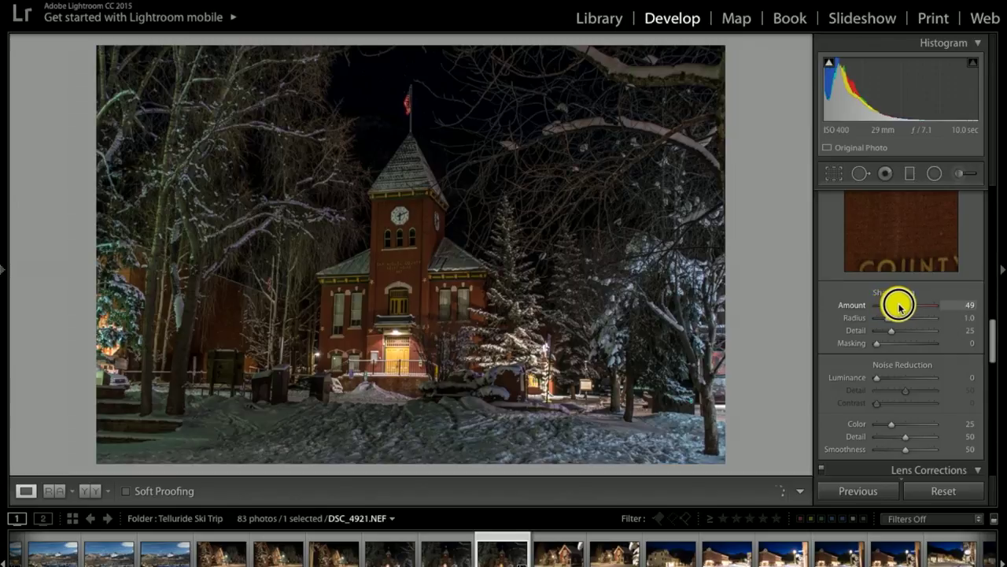
left_click_drag(907, 306, 911, 309)
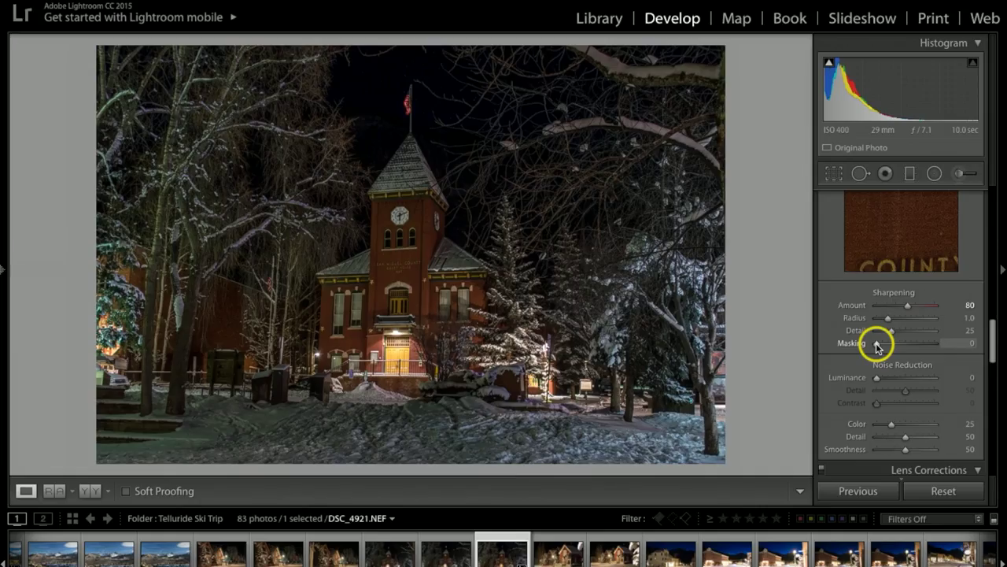
left_click_drag(878, 344, 895, 347)
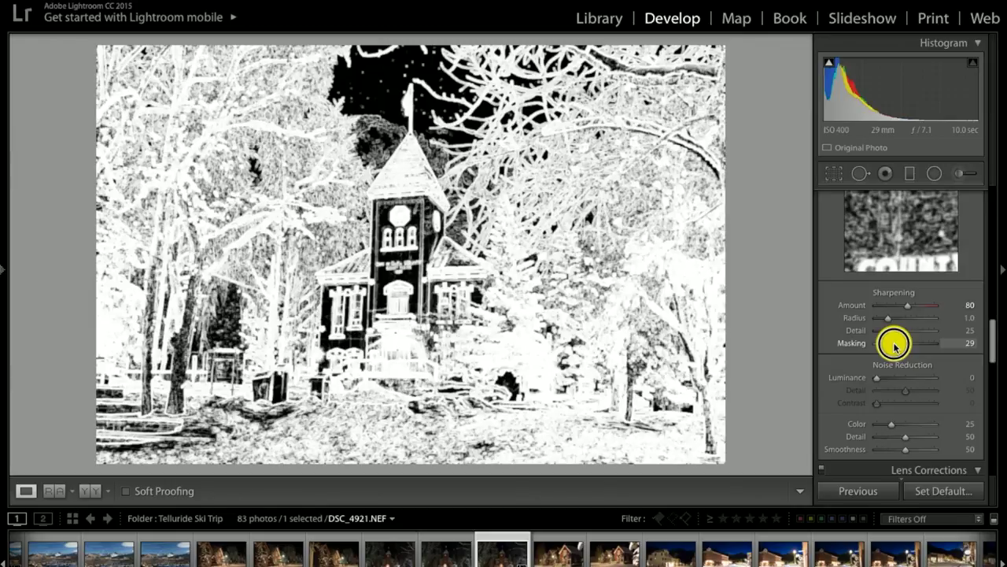
left_click_drag(894, 347, 897, 344)
scroll(860, 378, "down", 1)
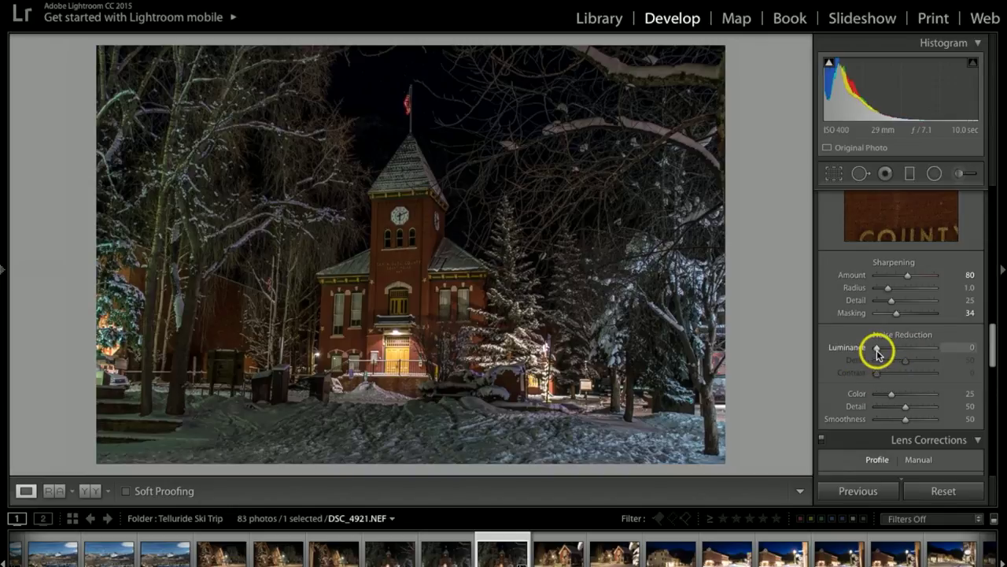
At 1:1 zoom, set Luminance noise reduction to 24, then return to the fitted view
left_click(427, 277)
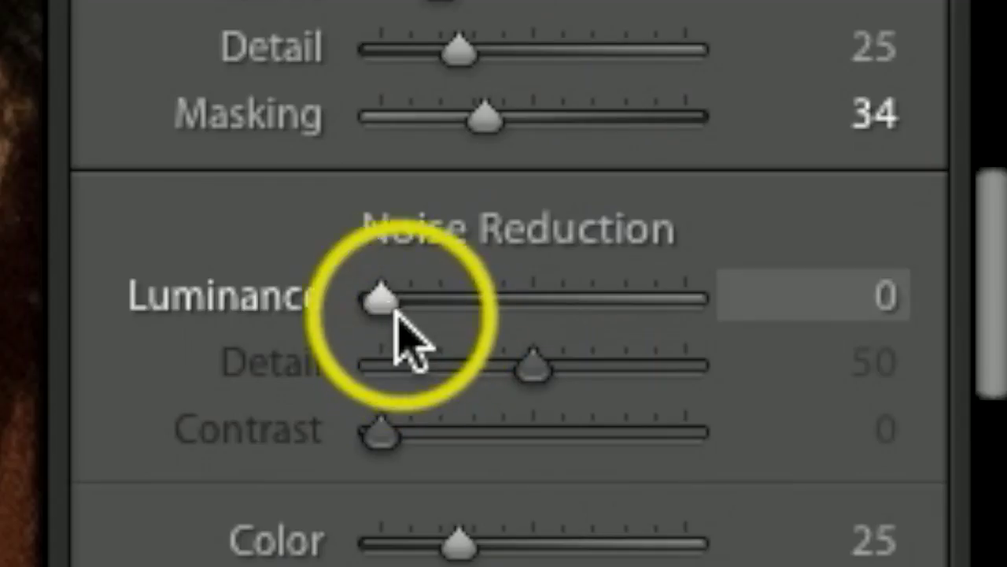
left_click_drag(879, 351, 886, 351)
left_click_drag(419, 299, 437, 293)
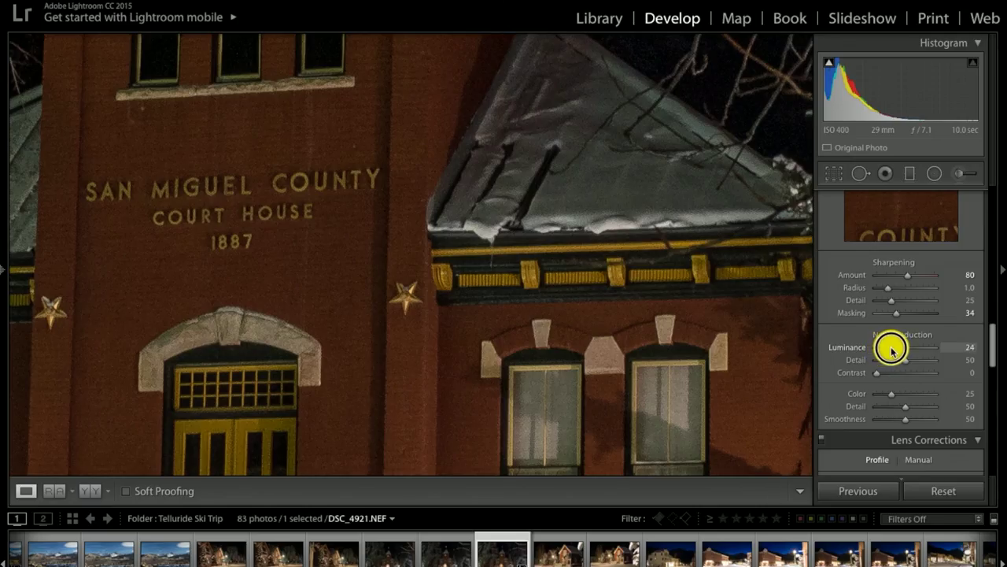
left_click_drag(892, 350, 889, 351)
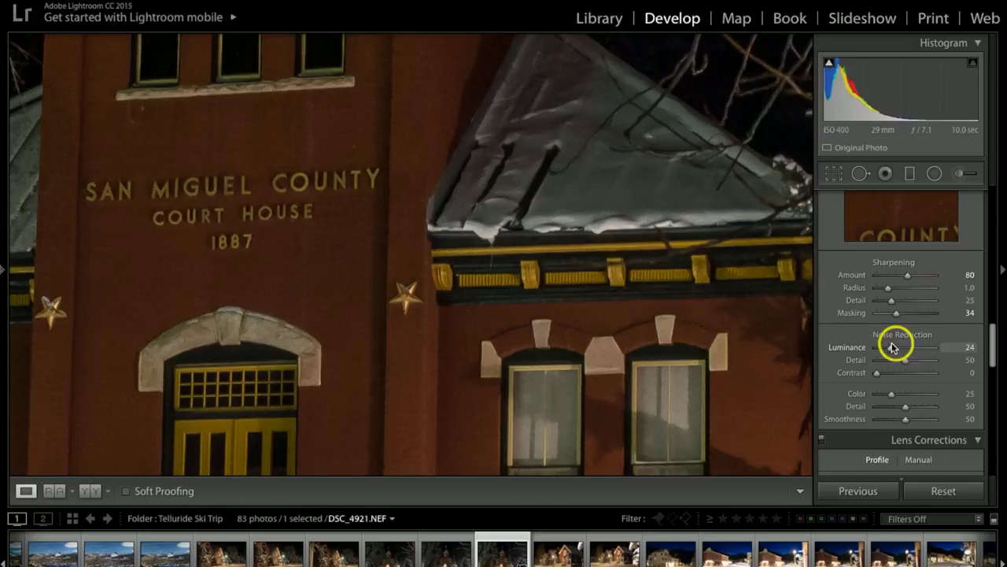
left_click(244, 195)
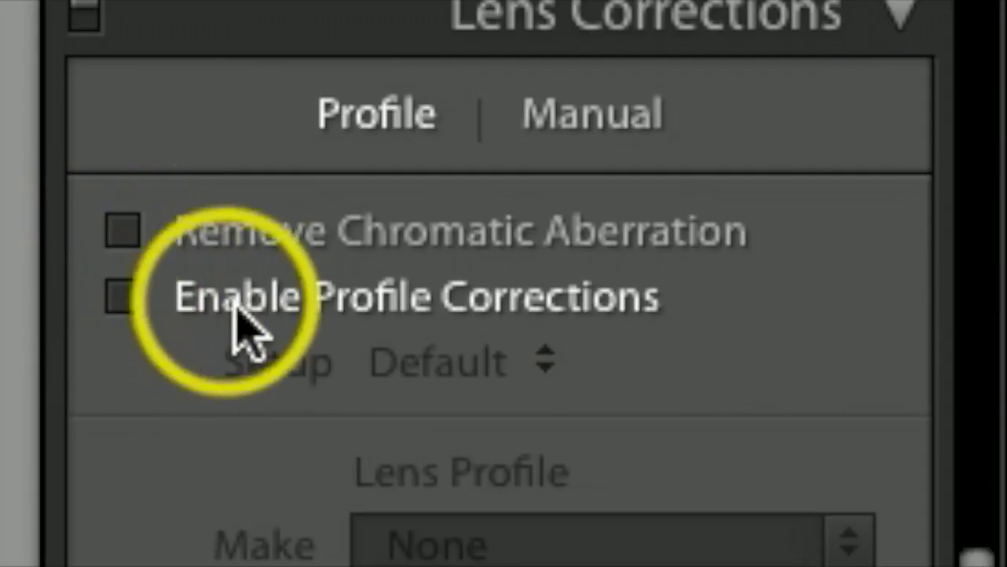
Enable Nikon lens profile corrections and compare Upright Auto against Off
left_click(120, 301)
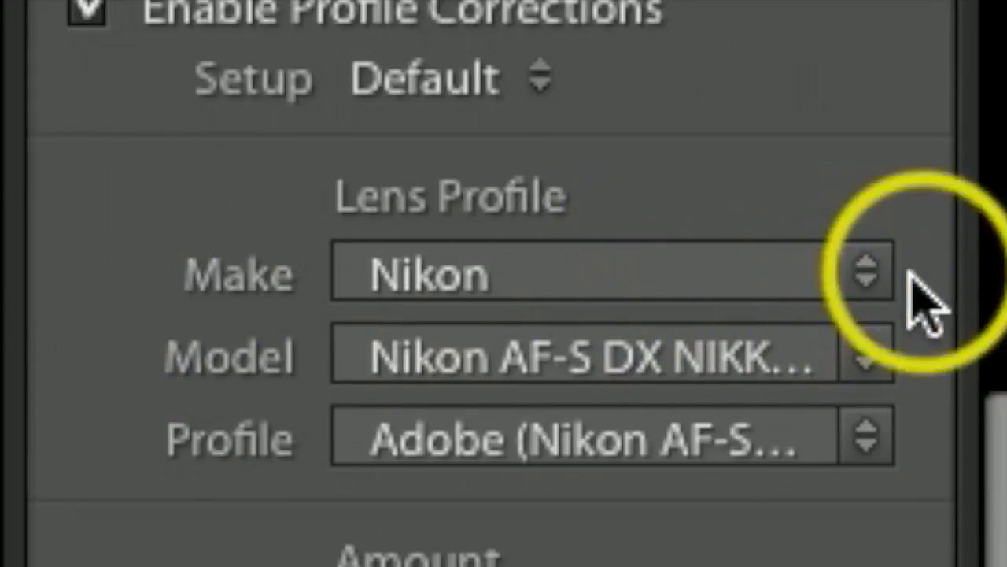
scroll(863, 342, "down", 3)
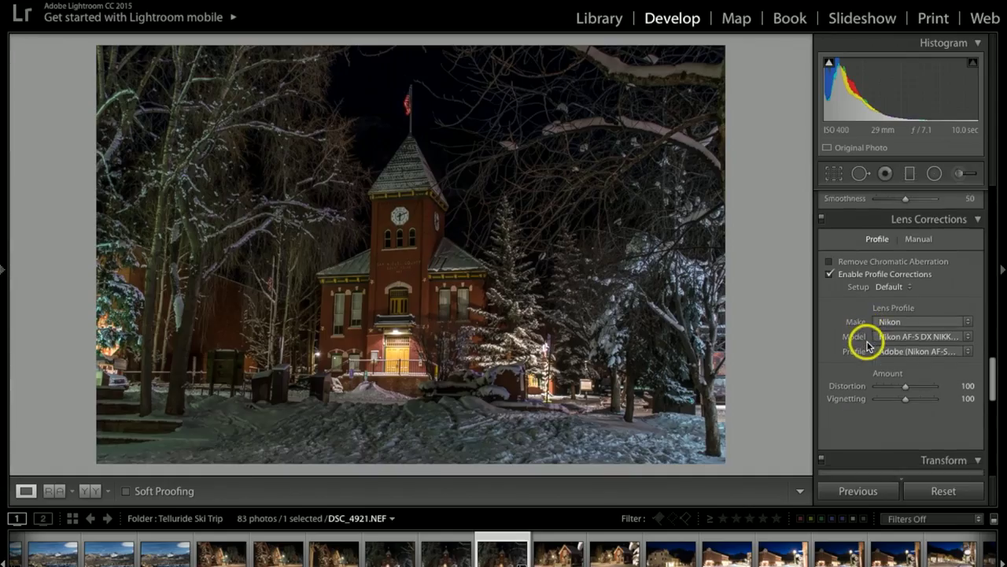
scroll(862, 345, "down", 3)
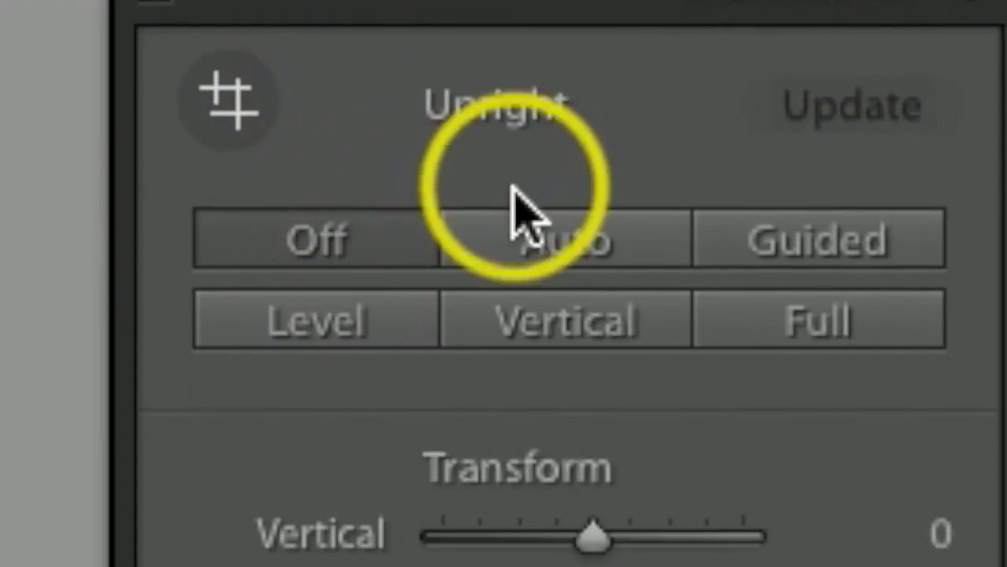
left_click(543, 236)
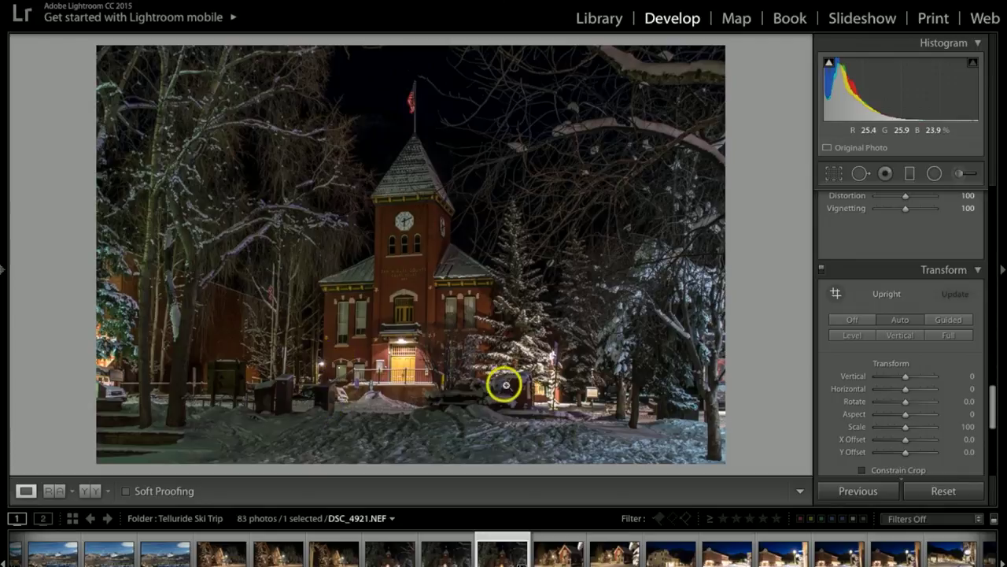
left_click(861, 325)
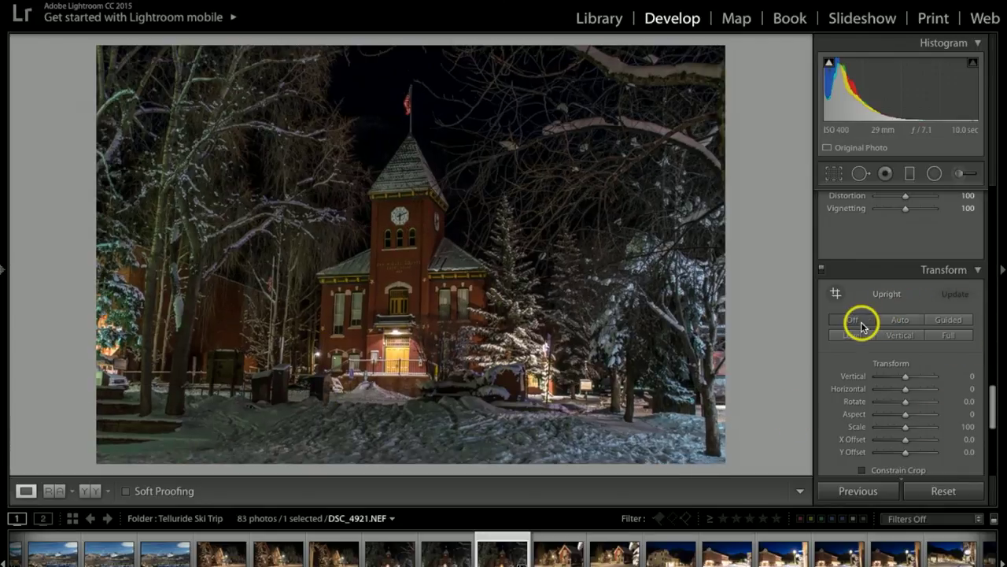
left_click(895, 321)
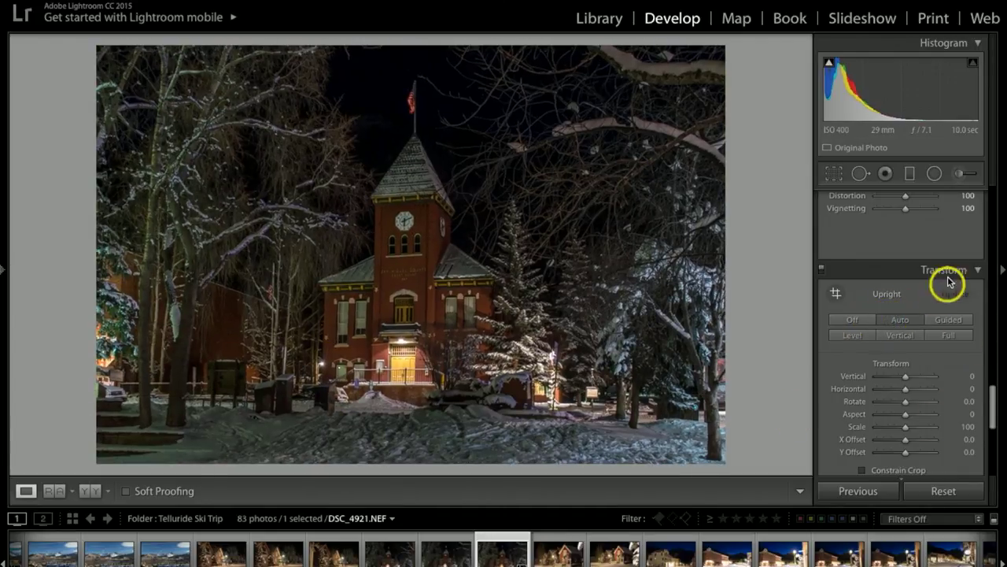
Set the Effects Dehaze Amount to about +5, then return to the Basic panel
scroll(918, 302, "down", 3)
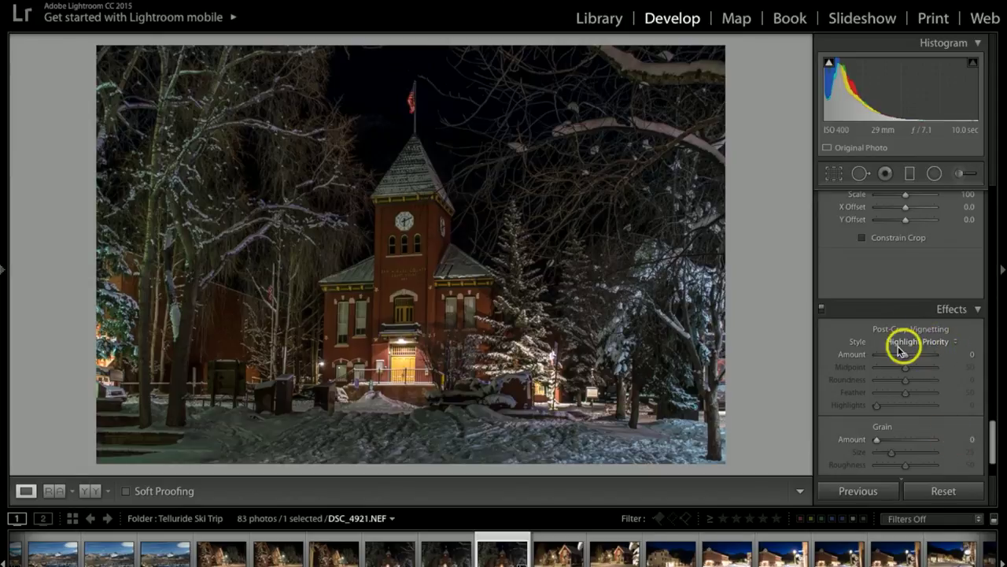
scroll(954, 360, "down", 3)
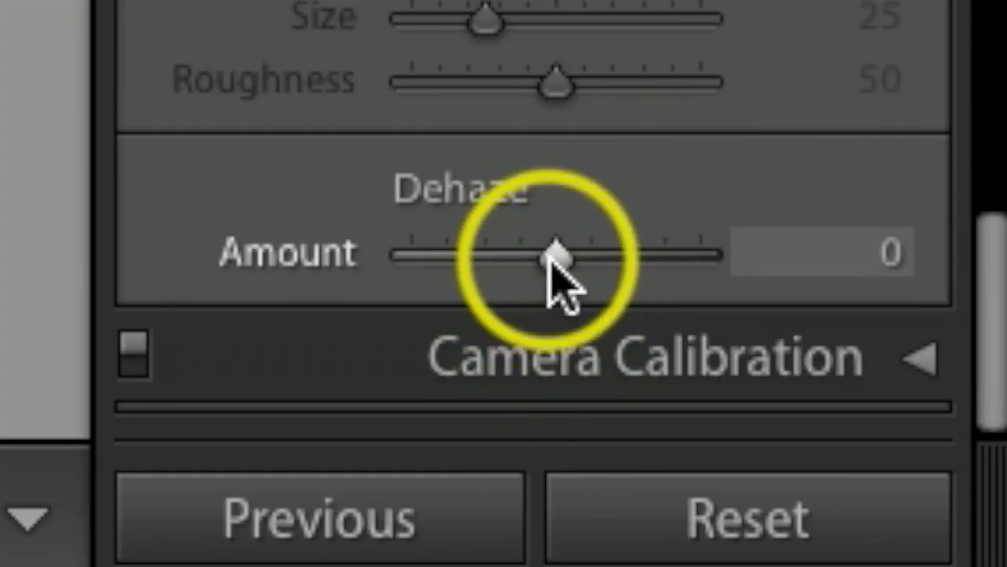
mouse_move(555, 264)
left_mouse_down()
mouse_move(556, 281)
mouse_move(569, 278)
left_mouse_up()
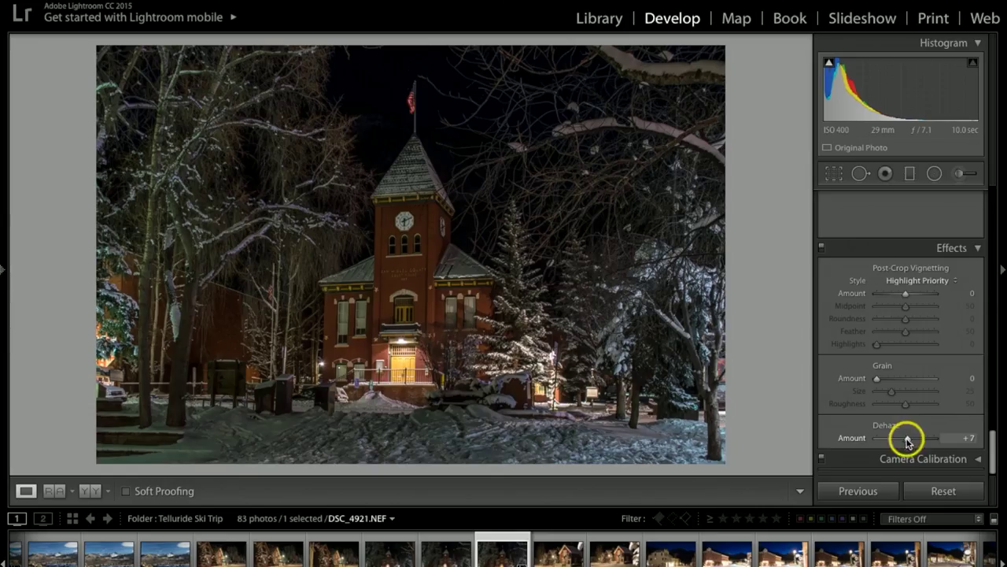
scroll(953, 315, "up", 10)
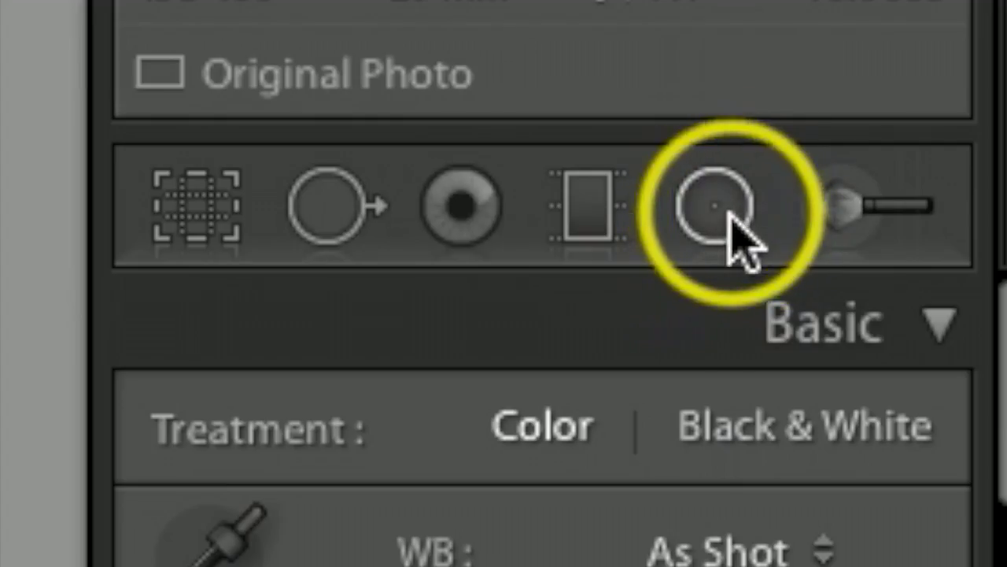
Add a radial filter on the courthouse front with Exposure around 0.60
left_click(934, 174)
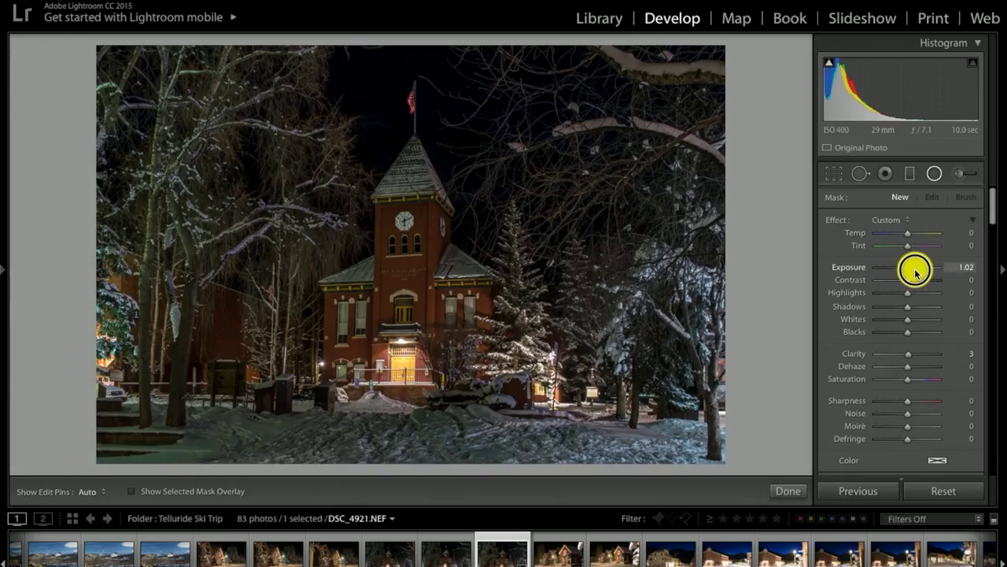
left_click_drag(908, 270, 915, 273)
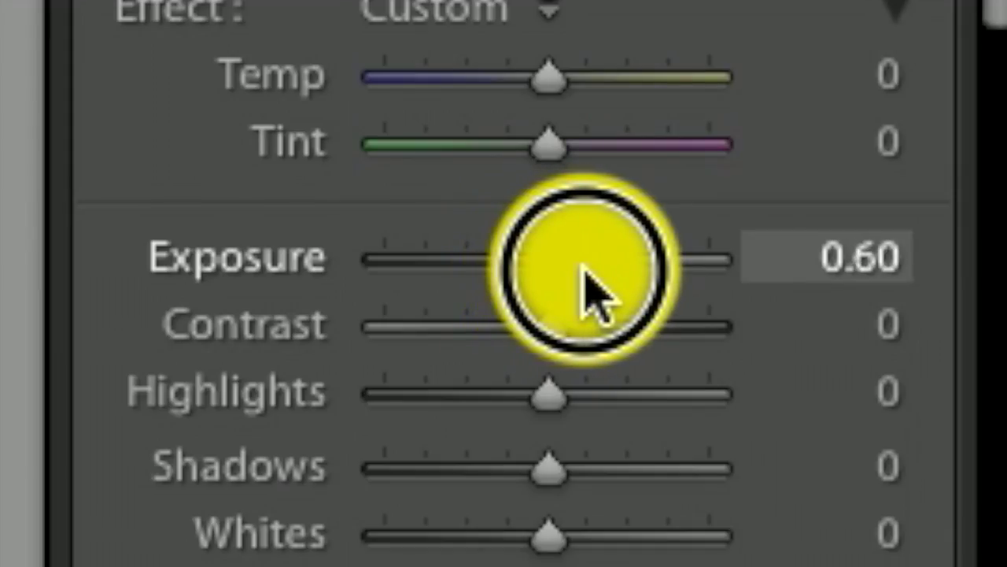
left_click_drag(583, 266, 582, 266)
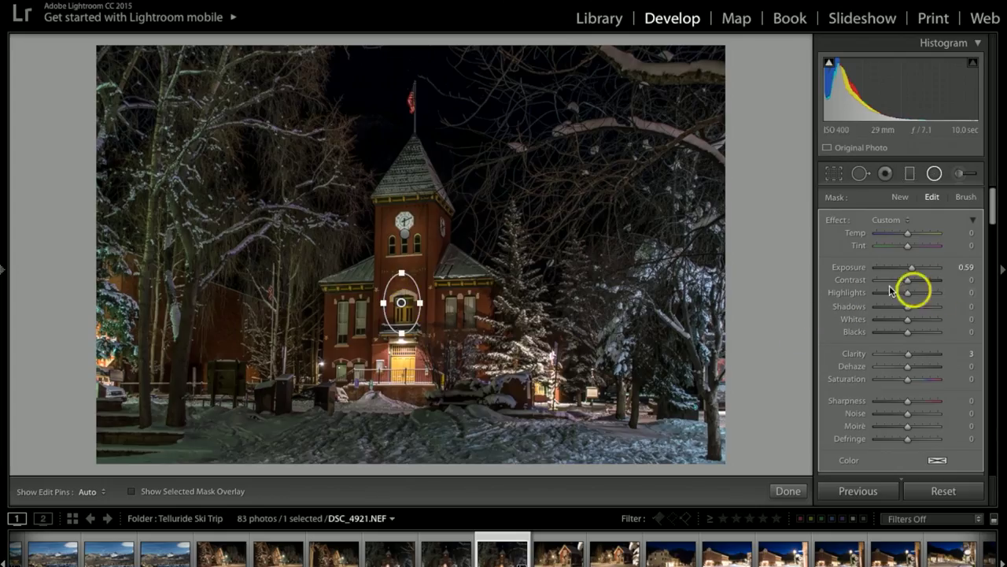
left_click_drag(913, 272, 917, 268)
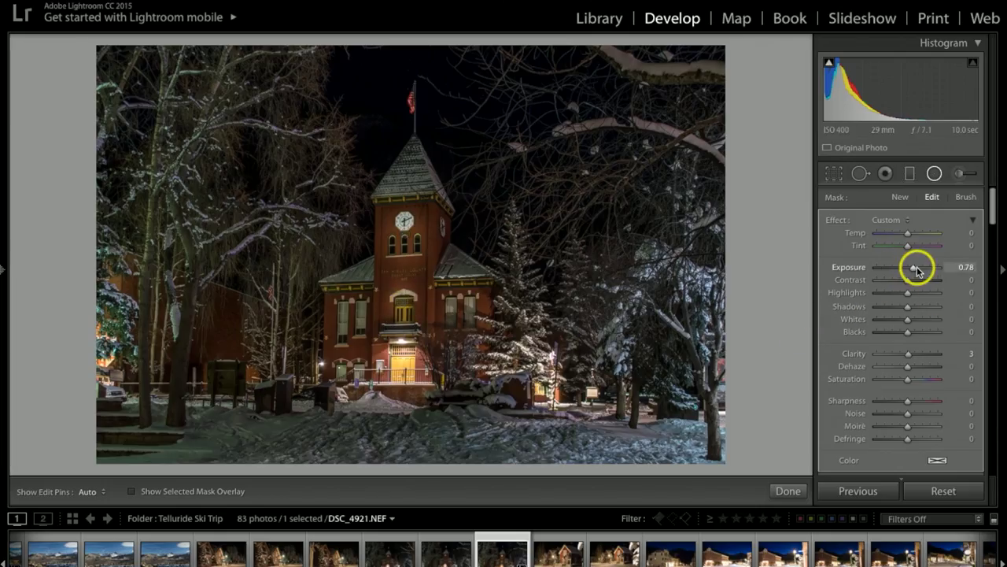
Add radial filters over the windows, left windows, steeple and left roofline, adjusting their exposure
mouse_move(459, 299)
left_mouse_down()
mouse_move(486, 326)
mouse_move(465, 301)
mouse_move(471, 310)
left_mouse_up()
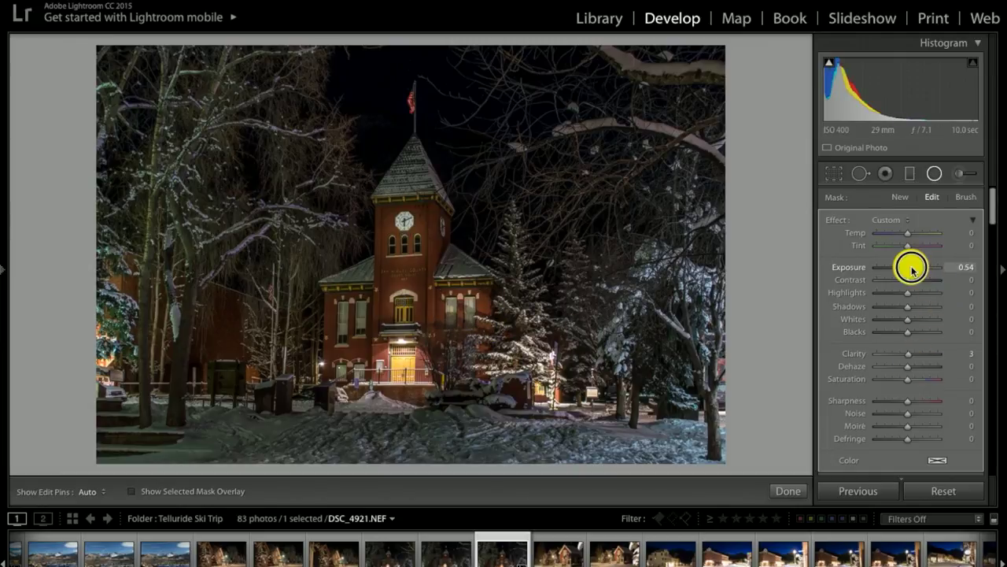
left_click_drag(501, 300, 489, 304)
left_click_drag(343, 327, 371, 366)
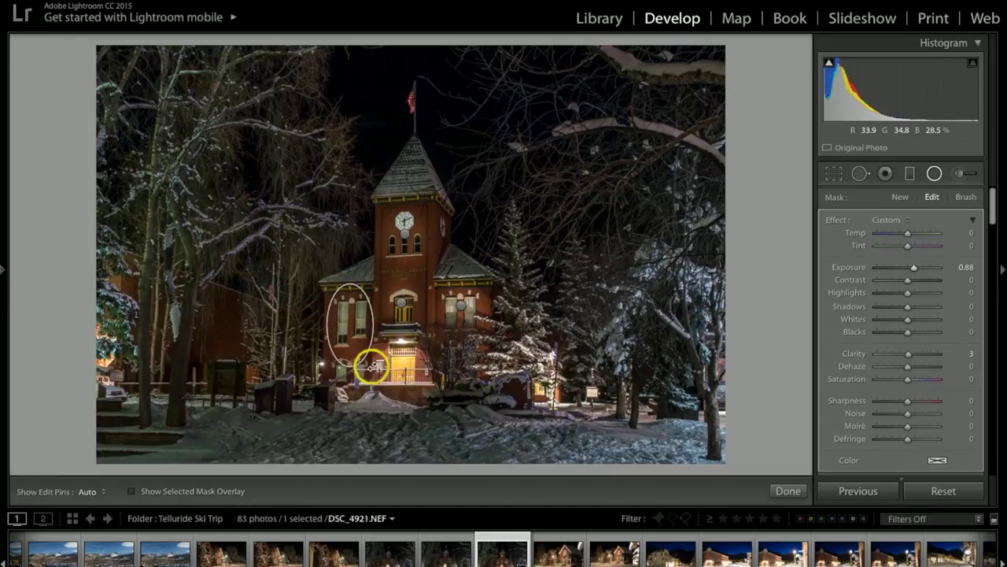
left_click_drag(914, 267, 915, 272)
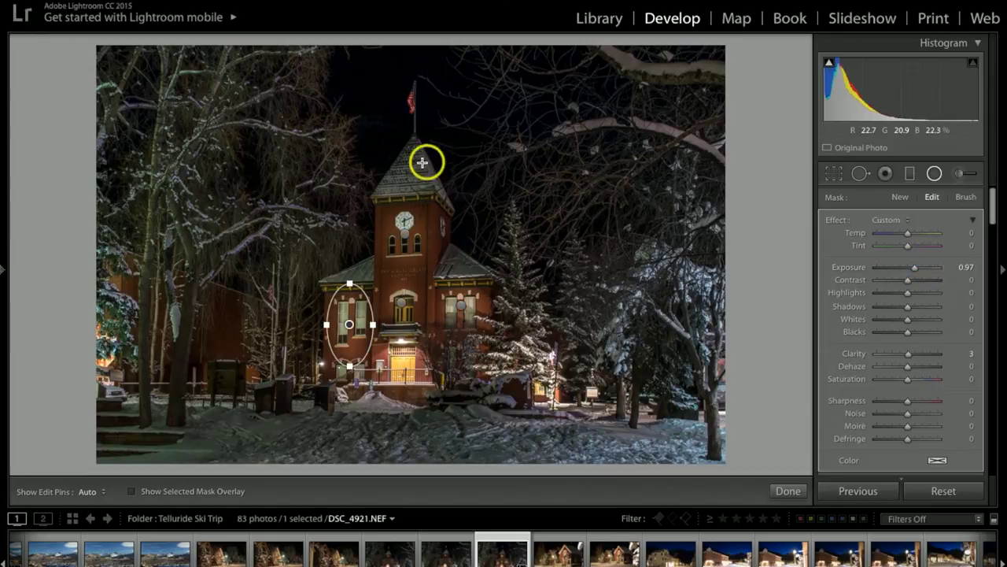
left_click_drag(410, 175, 437, 196)
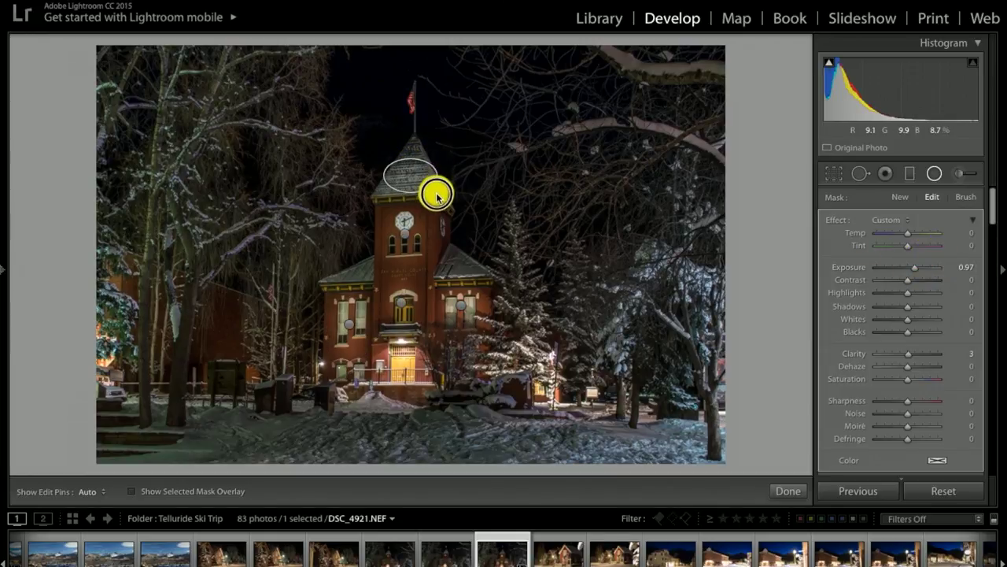
left_click_drag(915, 268, 913, 272)
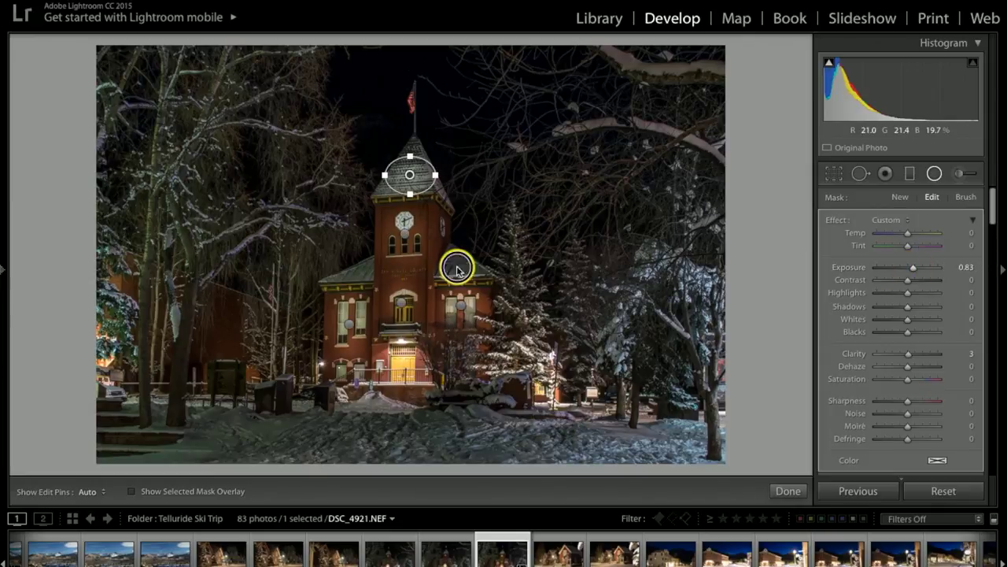
left_click_drag(457, 269, 472, 274)
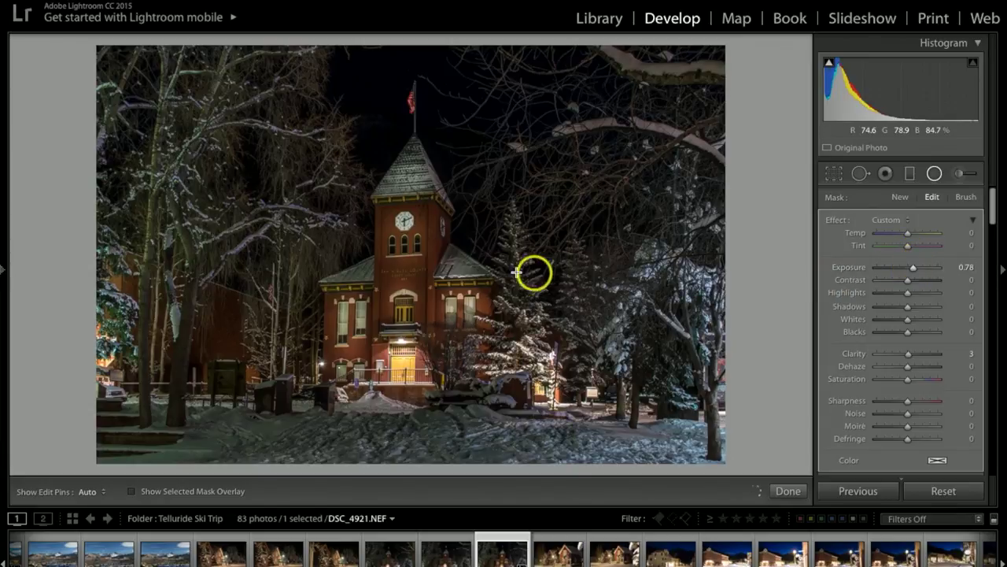
left_click(373, 281)
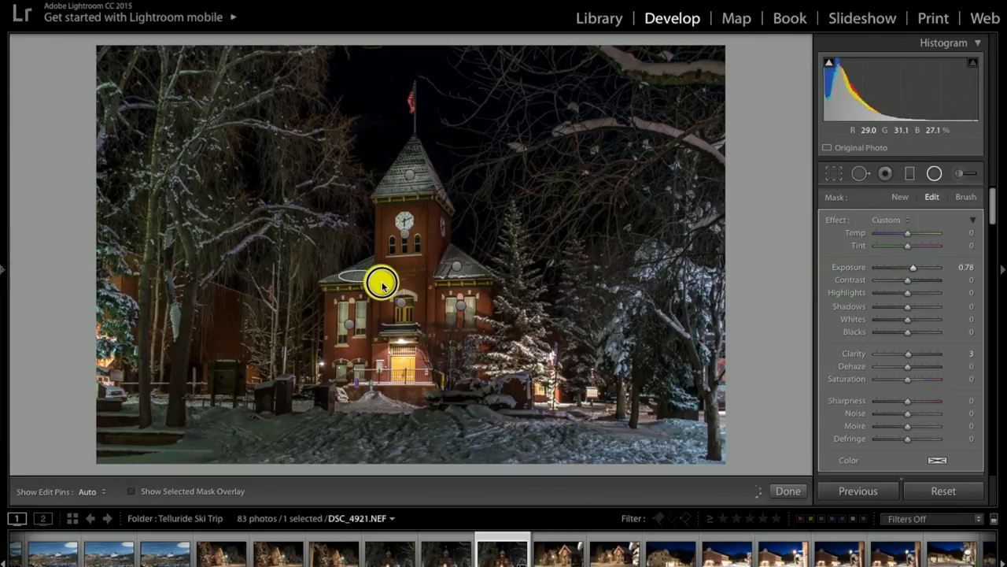
Set the left-roof radial filter to Exposure 0.60 and Clarity 15, then close the filter tool
left_click(381, 274)
left_click(375, 268)
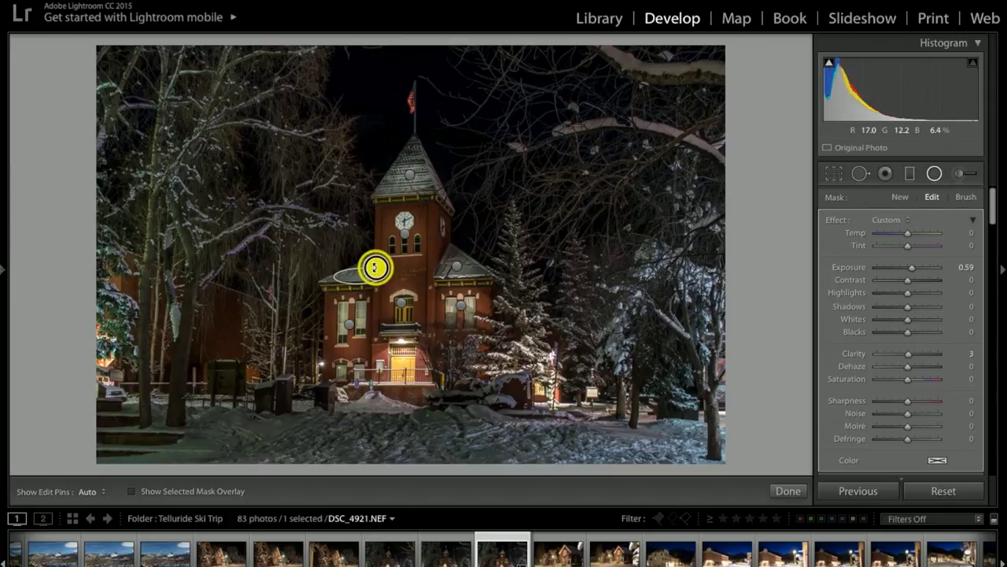
left_click(370, 270)
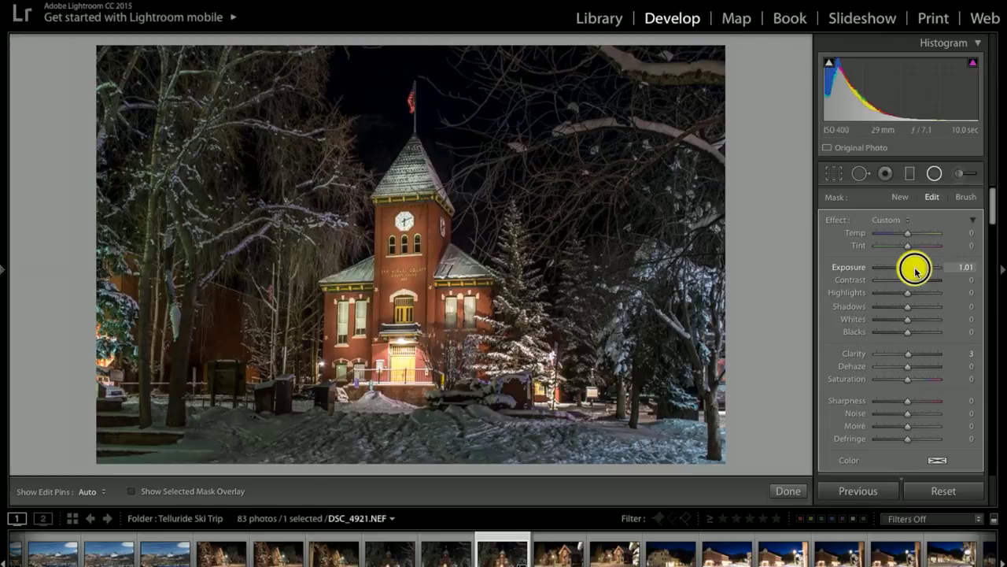
left_click_drag(917, 272, 915, 272)
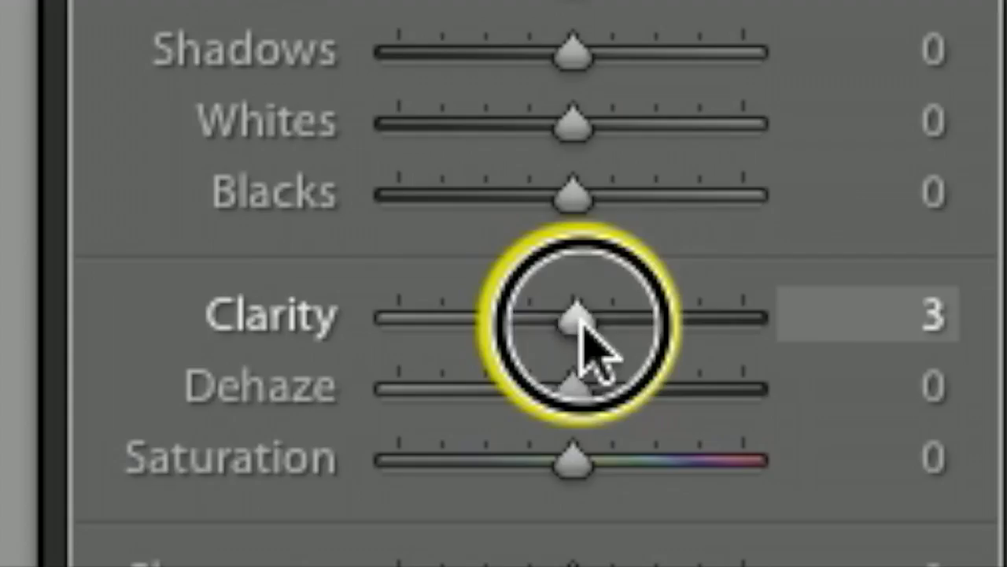
left_click_drag(909, 356, 914, 356)
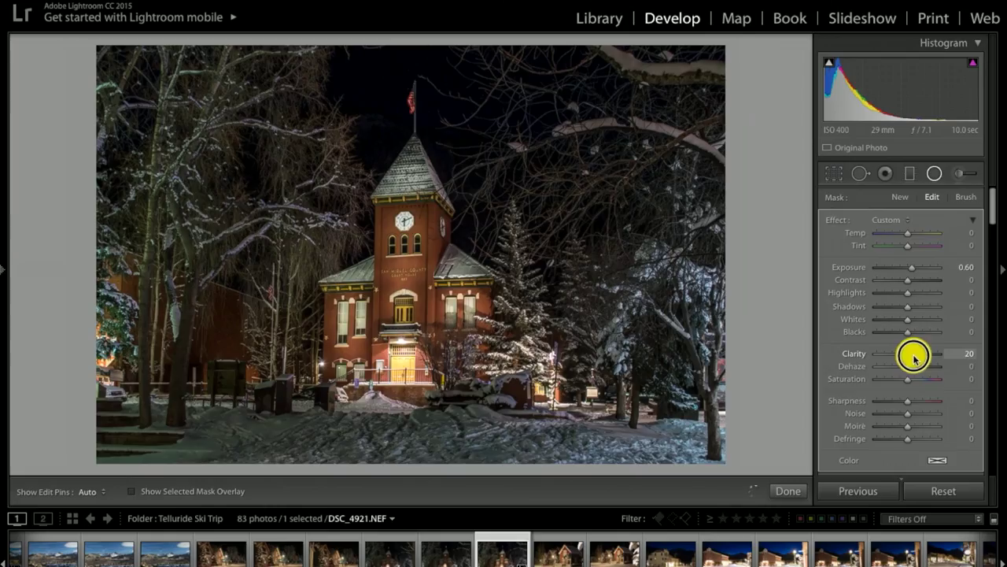
left_click(793, 491)
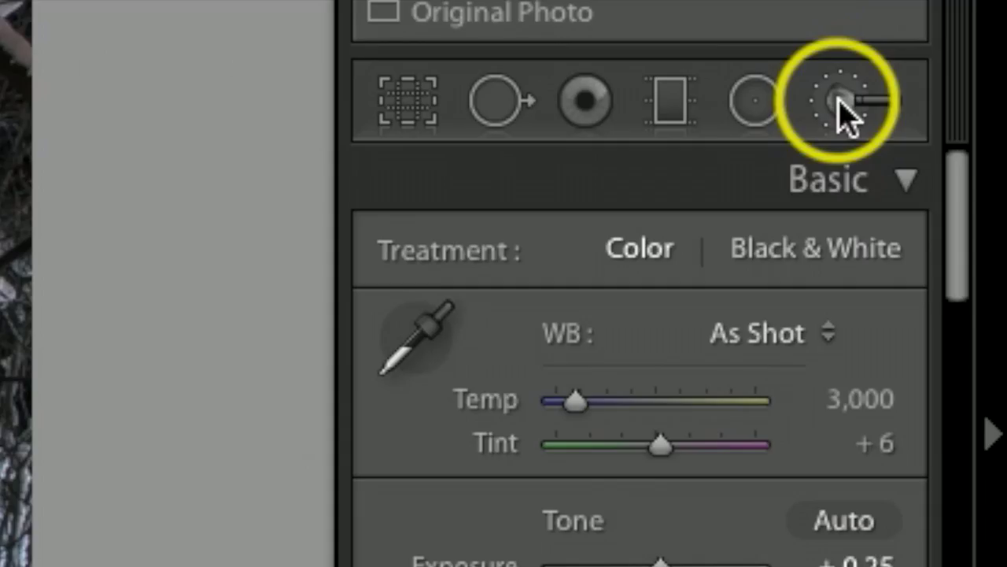
Paint the right and upper-left trees and the foreground snow with an Adjustment Brush at Exposure 0.51
left_click(842, 110)
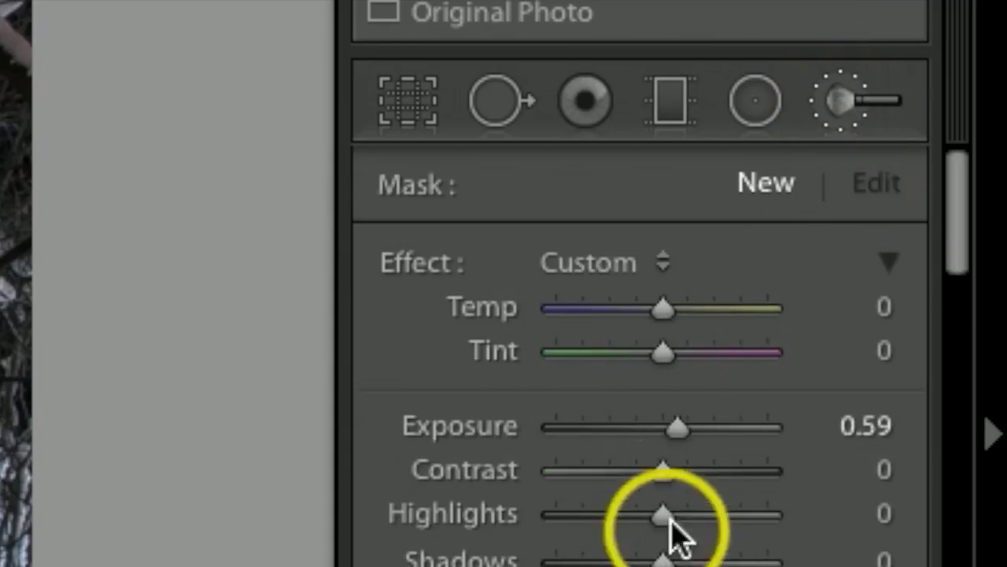
left_click_drag(679, 436, 682, 438)
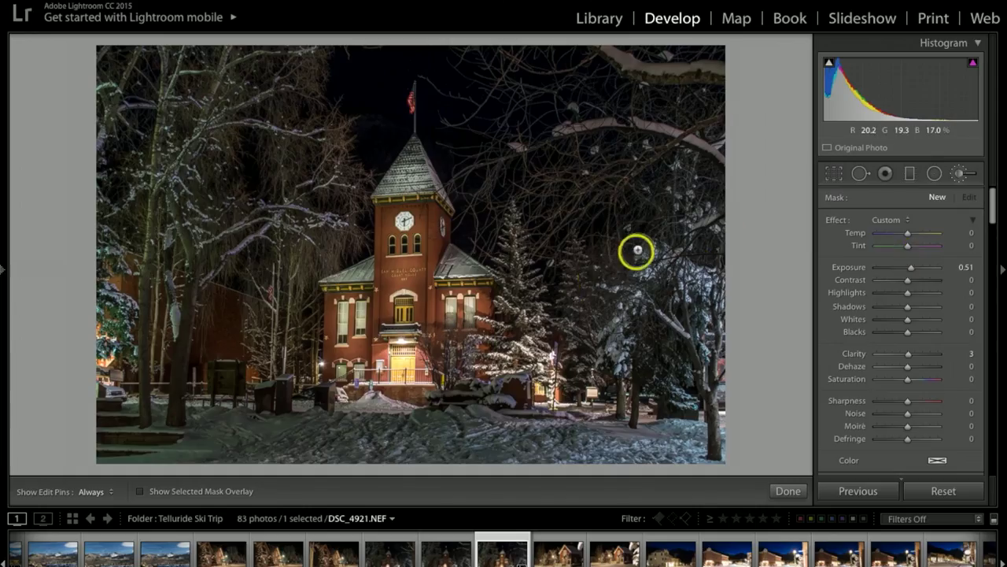
mouse_move(665, 218)
left_mouse_down()
mouse_move(575, 327)
mouse_move(676, 201)
mouse_move(632, 268)
mouse_move(702, 217)
mouse_move(693, 188)
mouse_move(646, 145)
mouse_move(673, 124)
mouse_move(609, 145)
mouse_move(682, 121)
mouse_move(644, 70)
mouse_move(721, 76)
mouse_move(707, 90)
mouse_move(707, 284)
mouse_move(688, 311)
left_mouse_up()
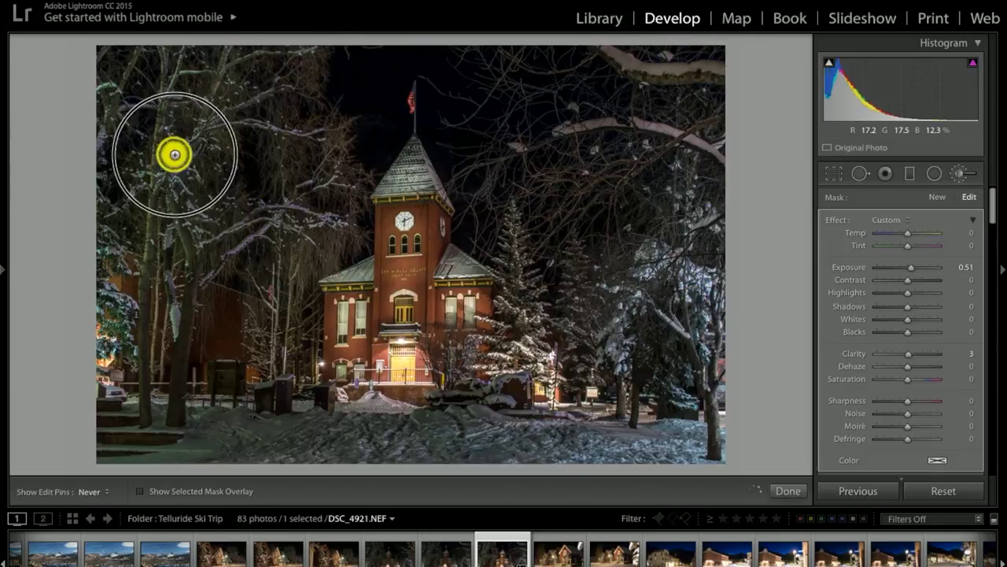
mouse_move(175, 155)
left_mouse_down()
mouse_move(103, 201)
mouse_move(272, 224)
mouse_move(317, 208)
mouse_move(300, 303)
mouse_move(307, 199)
mouse_move(109, 308)
mouse_move(170, 88)
mouse_move(140, 140)
mouse_move(92, 183)
mouse_move(97, 226)
mouse_move(153, 206)
mouse_move(147, 238)
left_mouse_up()
left_click(477, 441)
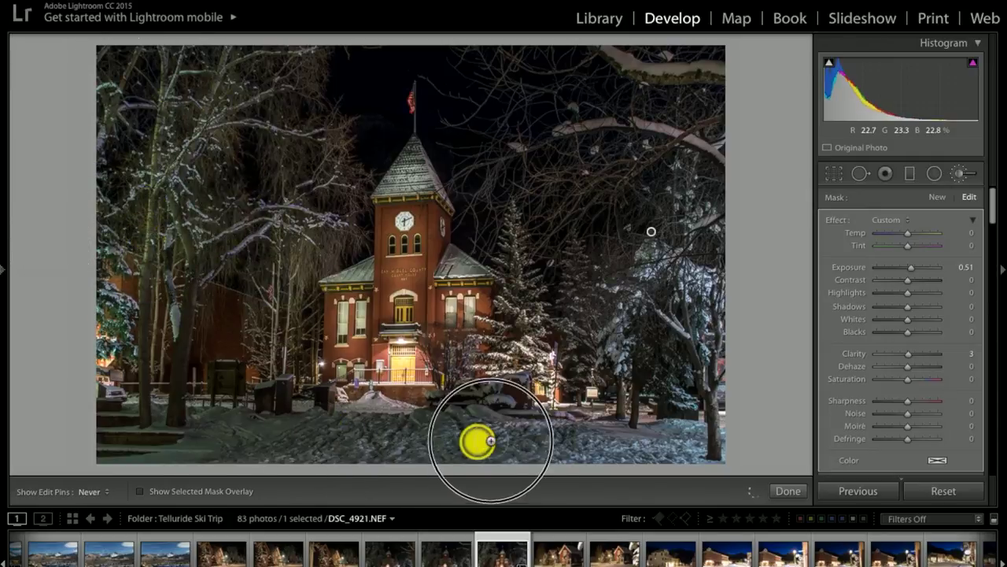
left_click_drag(478, 441, 247, 445)
Raise the brushed areas' exposure to 0.88 and finish the brush edits
left_click(904, 274)
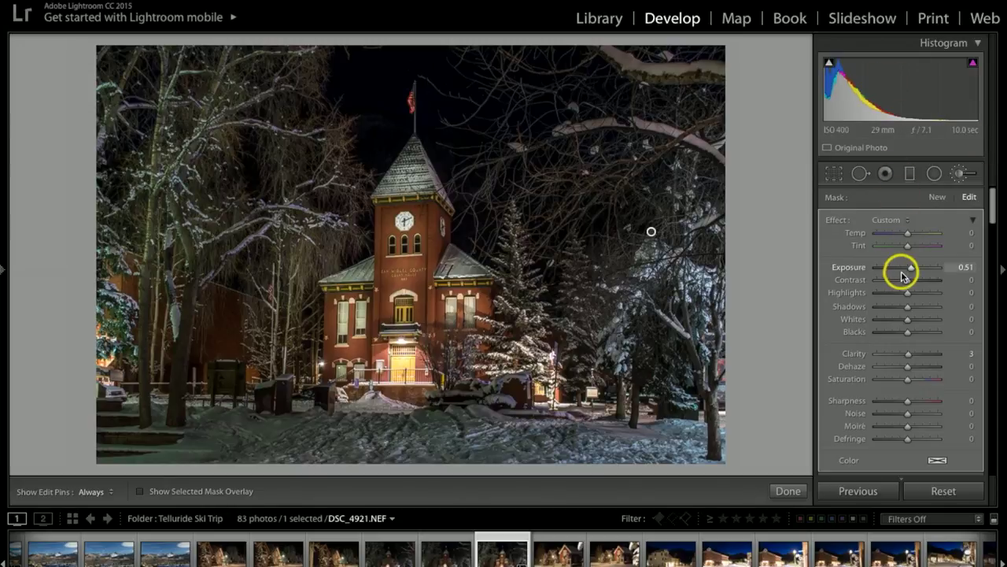
mouse_move(913, 269)
left_mouse_down()
mouse_move(924, 271)
mouse_move(911, 270)
left_mouse_up()
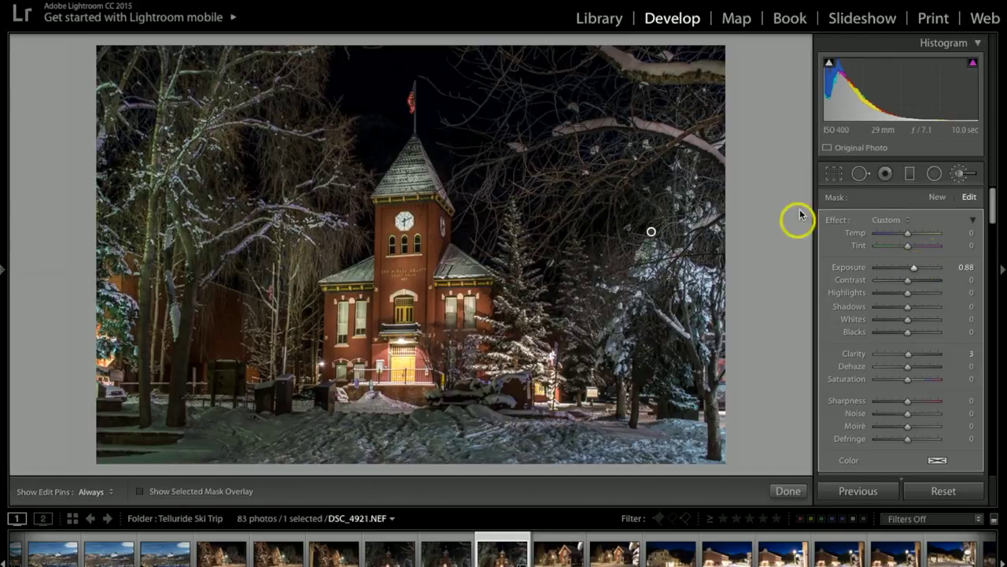
left_click(790, 491)
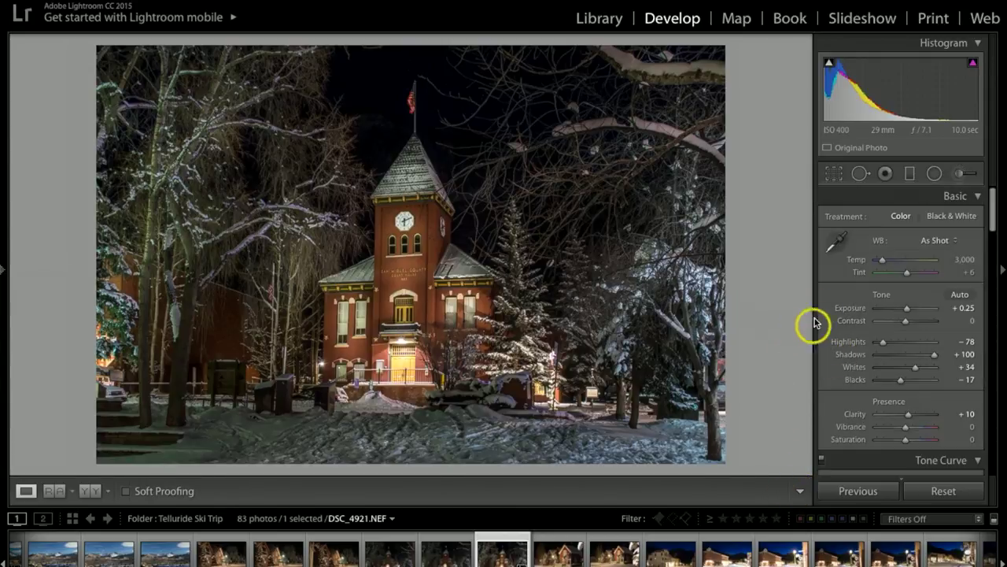
Compare the original and edited courthouse photo side by side, then return to the single Loupe view
left_click(92, 492)
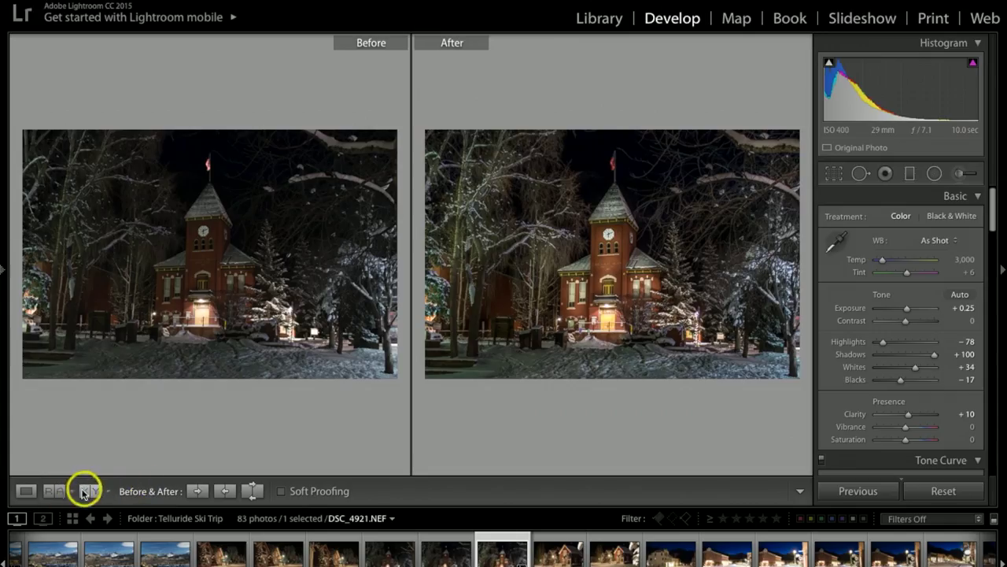
left_click(26, 491)
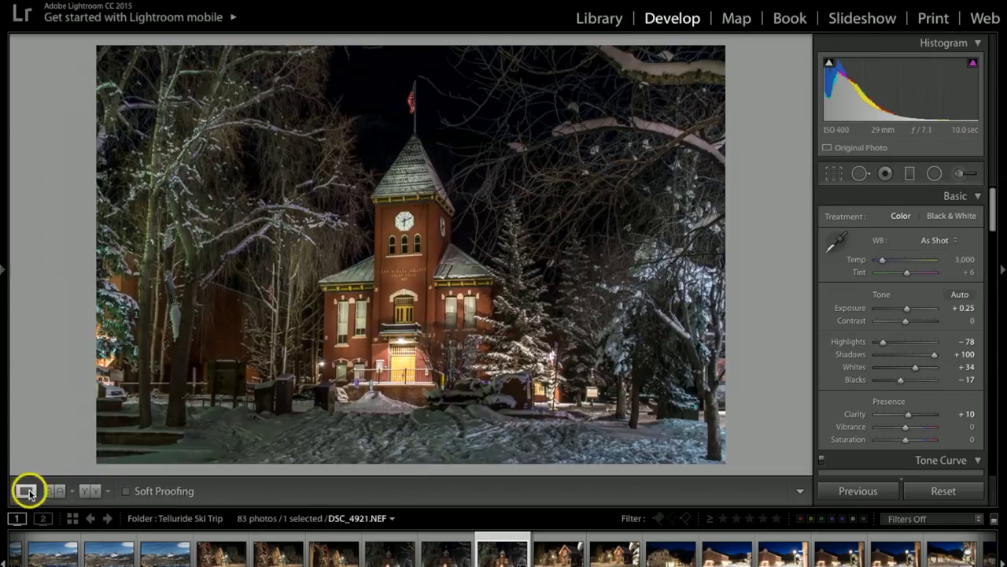